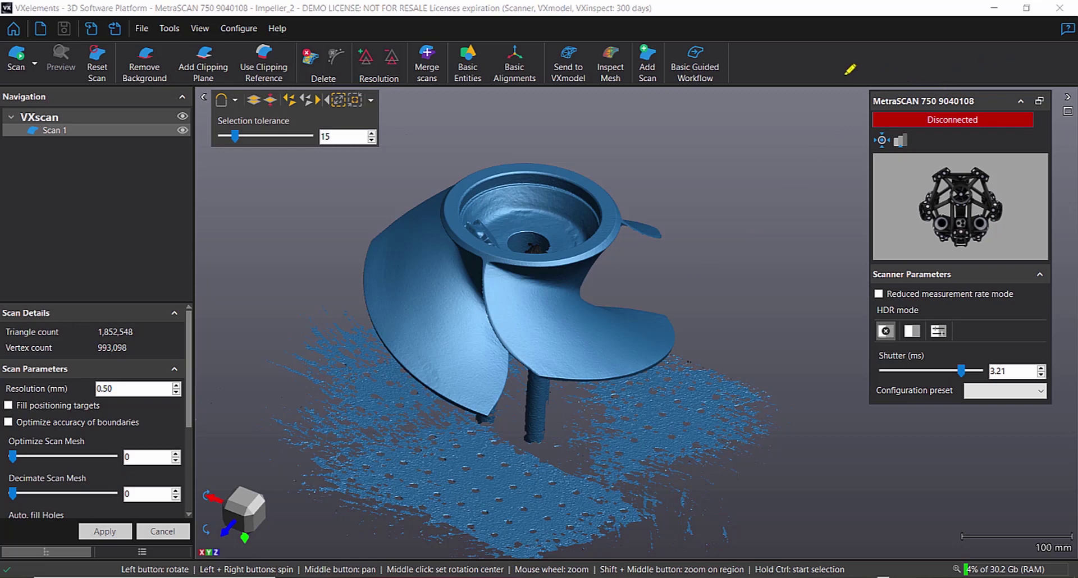
mouse_move(849, 69)
left_mouse_down()
mouse_move(849, 368)
mouse_move(953, 439)
mouse_move(1055, 421)
mouse_move(1074, 239)
mouse_move(1061, 63)
mouse_move(850, 71)
left_mouse_up()
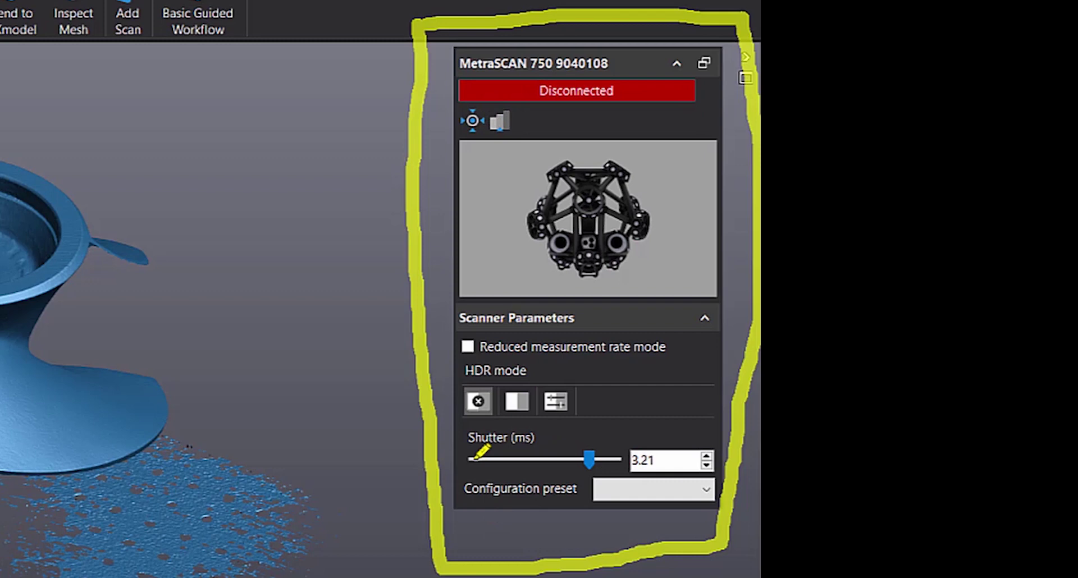
left_click_drag(456, 442, 528, 441)
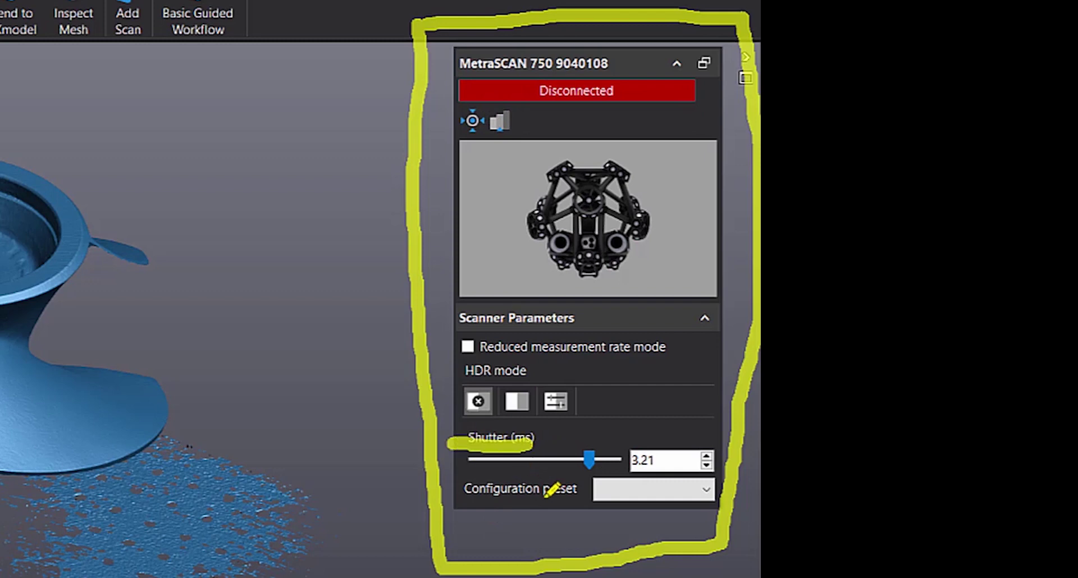
left_click_drag(476, 500, 542, 507)
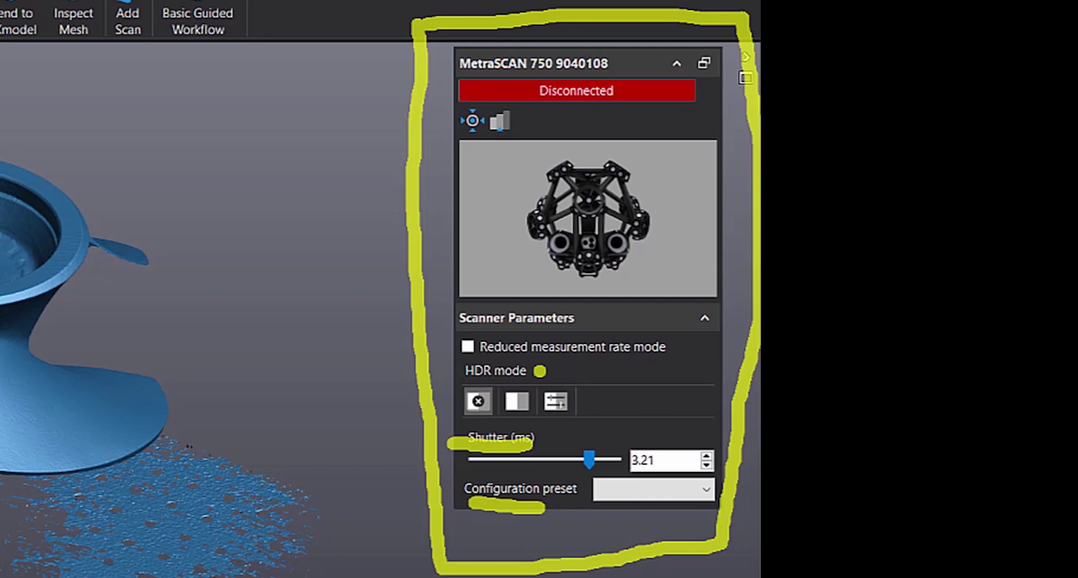
key("Escape")
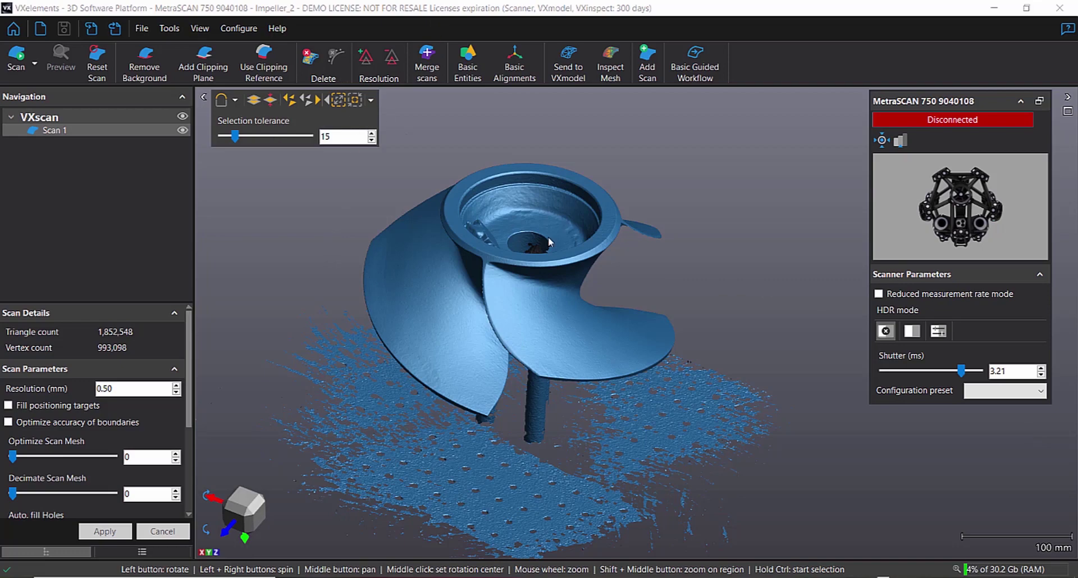
Step: Switch to Free form selection and trace the upper-left part of the impeller
mouse_move(528, 333)
left_mouse_down()
mouse_move(524, 308)
mouse_move(513, 319)
left_mouse_up()
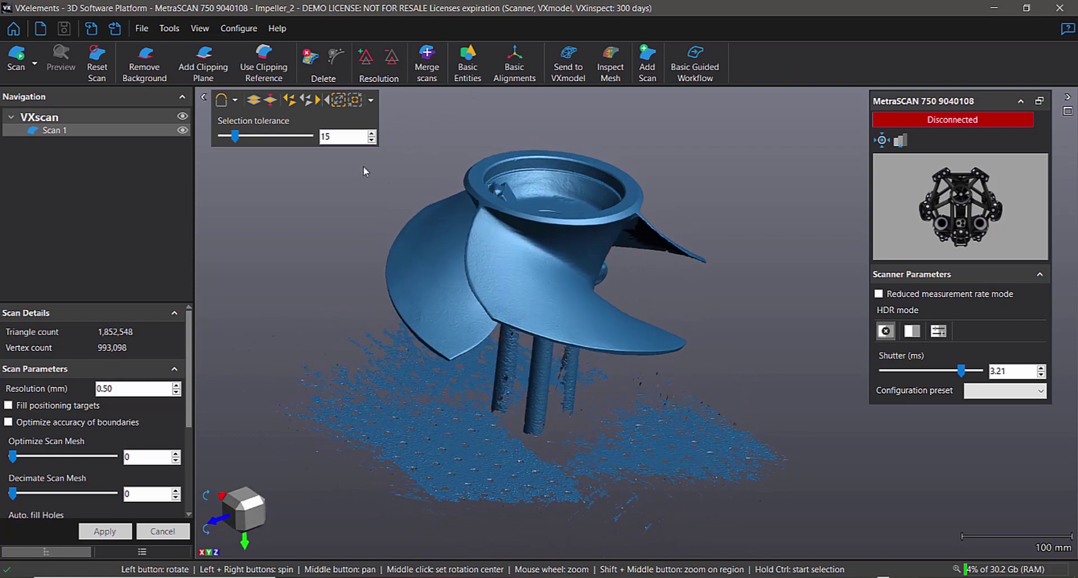
left_click(235, 101)
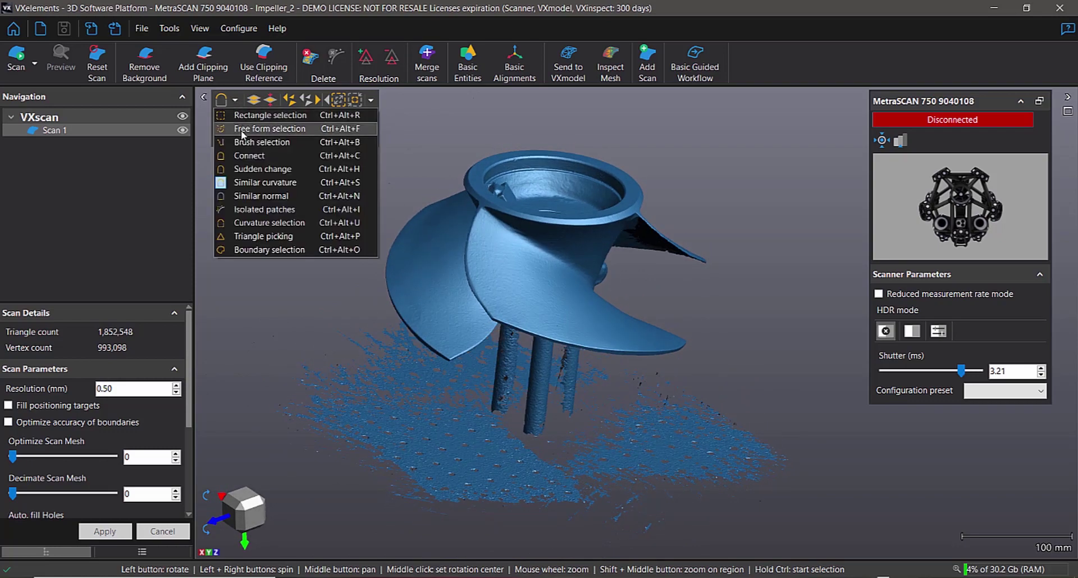
left_click(247, 130)
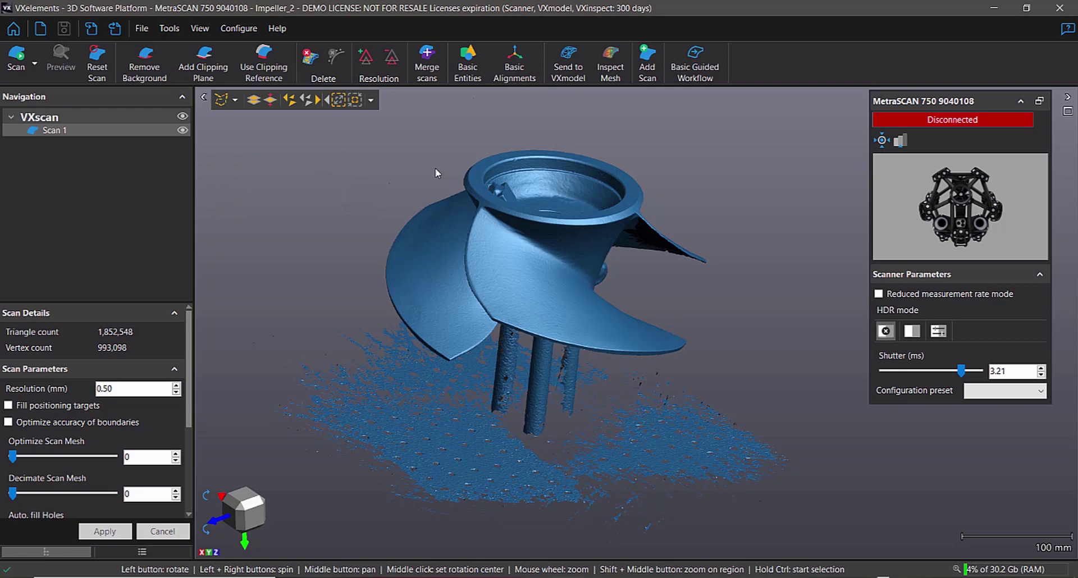
mouse_move(459, 140)
left_mouse_down()
mouse_move(469, 309)
mouse_move(564, 154)
mouse_move(524, 149)
left_mouse_up()
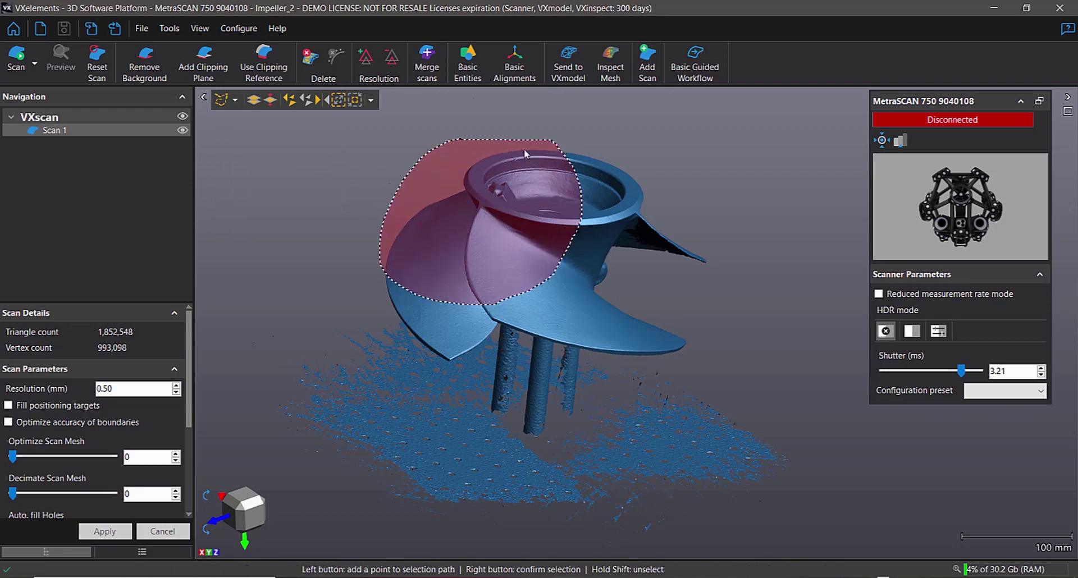
right_click(334, 259)
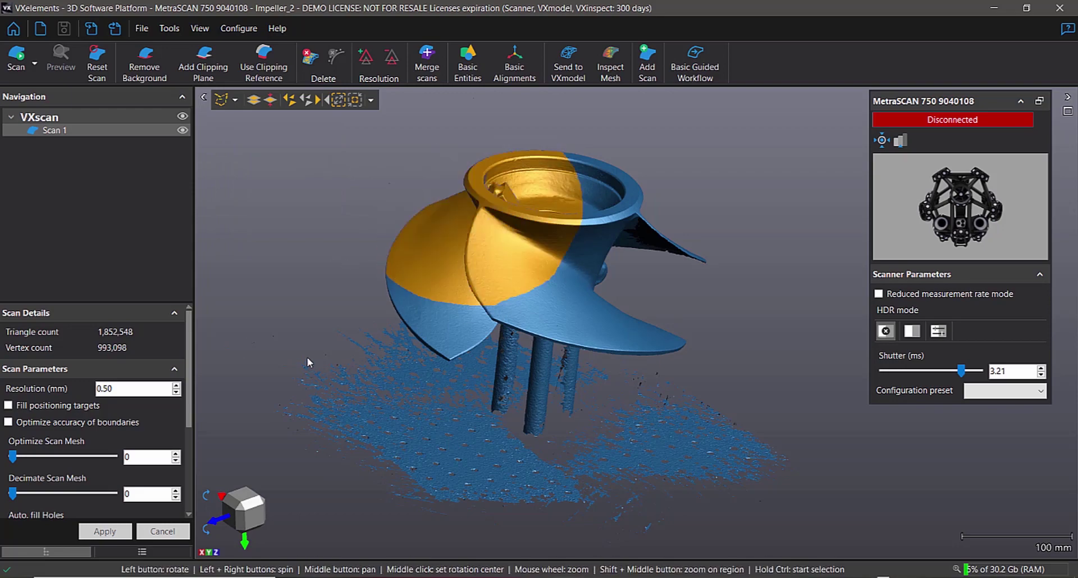
Step: Inspect the selected area, then clear the selection from the impeller
left_click_drag(312, 381, 351, 392)
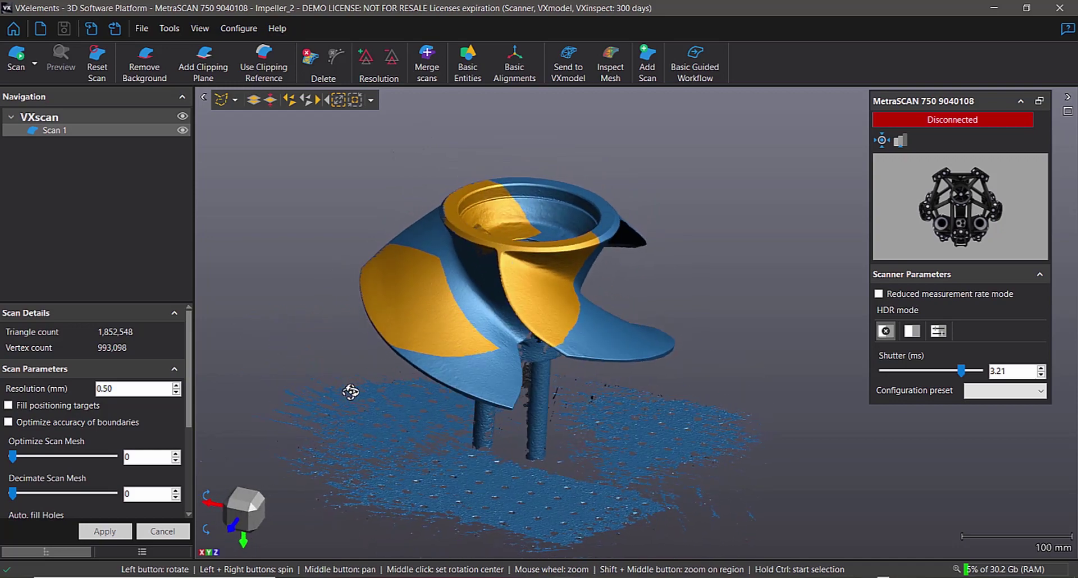
left_click(310, 102)
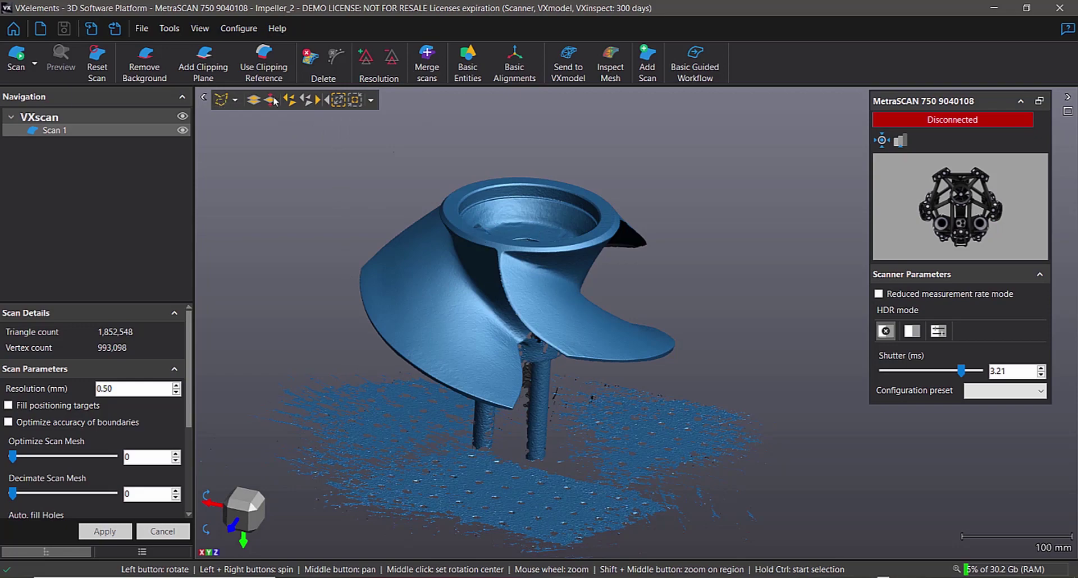
mouse_move(535, 272)
left_mouse_down()
mouse_move(522, 280)
mouse_move(494, 253)
mouse_move(556, 241)
mouse_move(542, 255)
mouse_move(547, 268)
left_mouse_up()
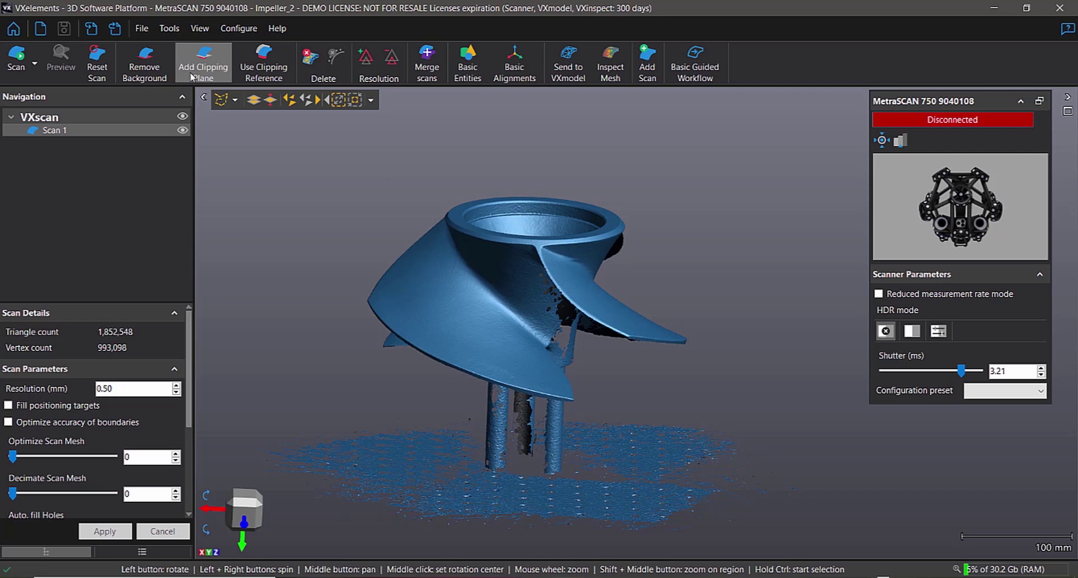
Step: Use Remove Background to create Clipping Plane 1 at an 87.4 mm offset under the blades
left_click(144, 73)
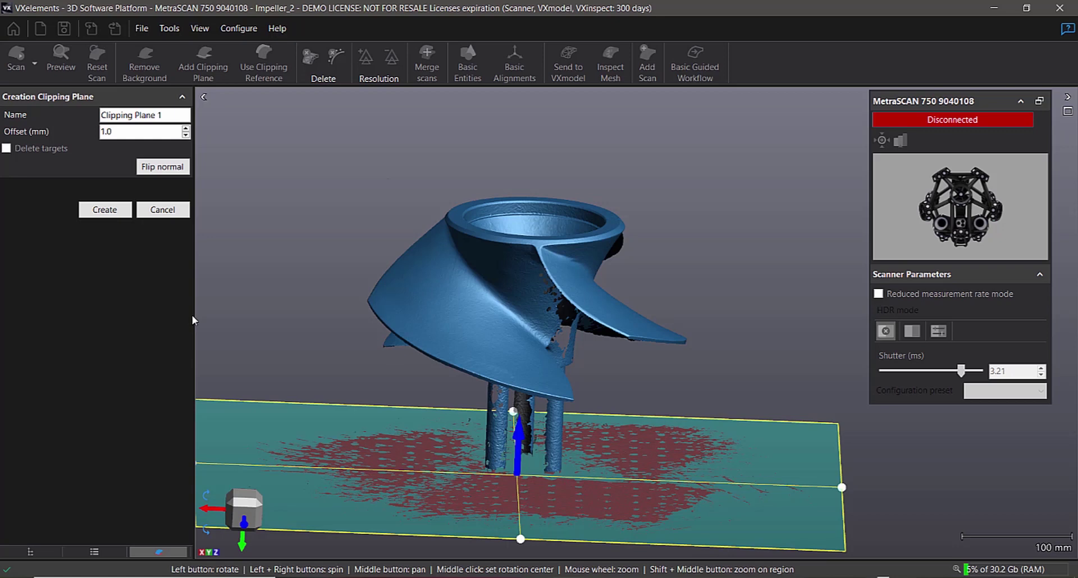
left_click_drag(591, 335, 558, 312)
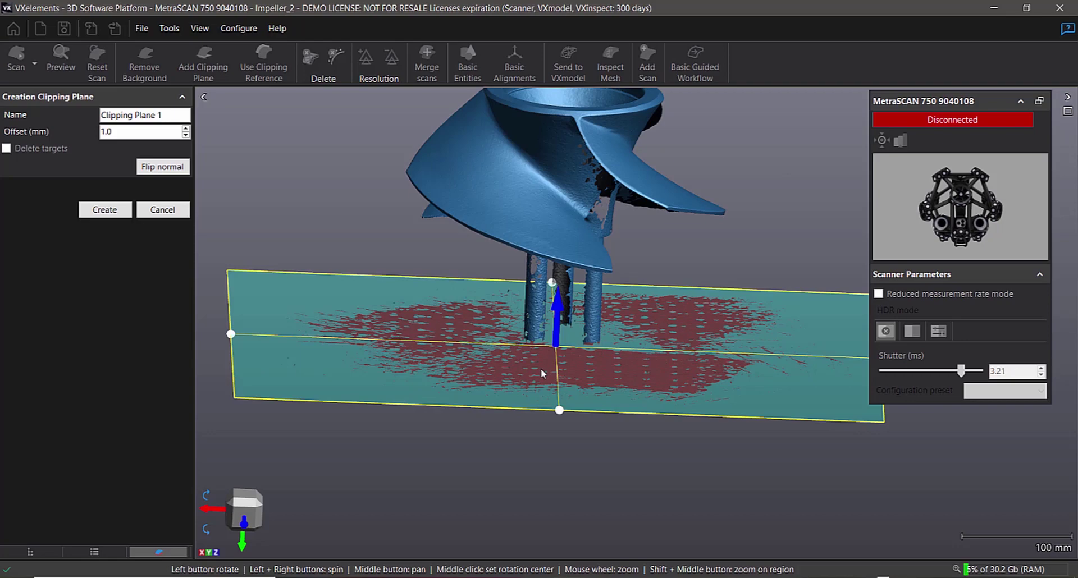
left_click_drag(692, 292, 655, 310)
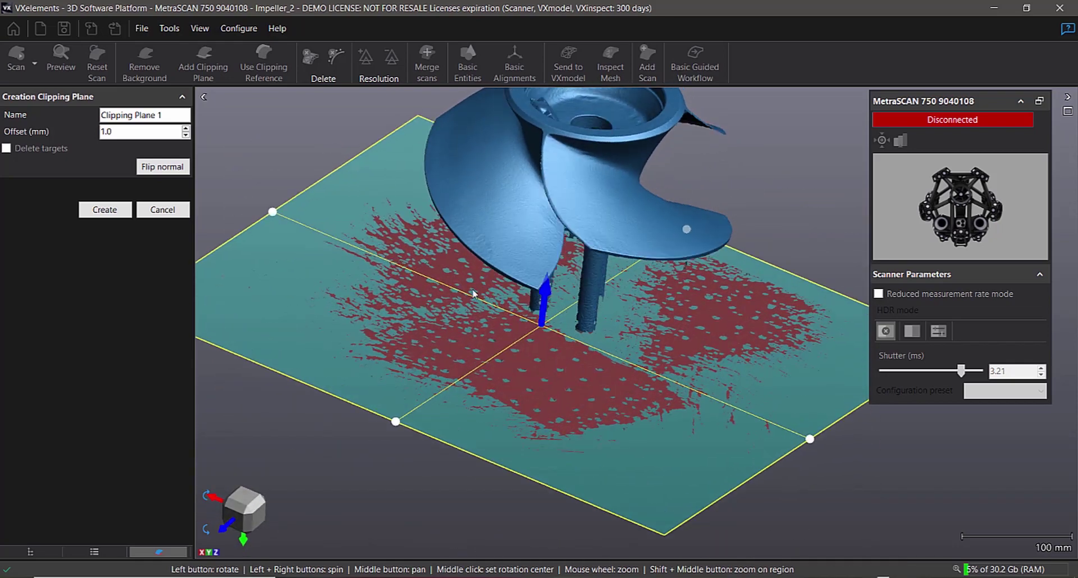
left_click_drag(648, 348, 681, 321)
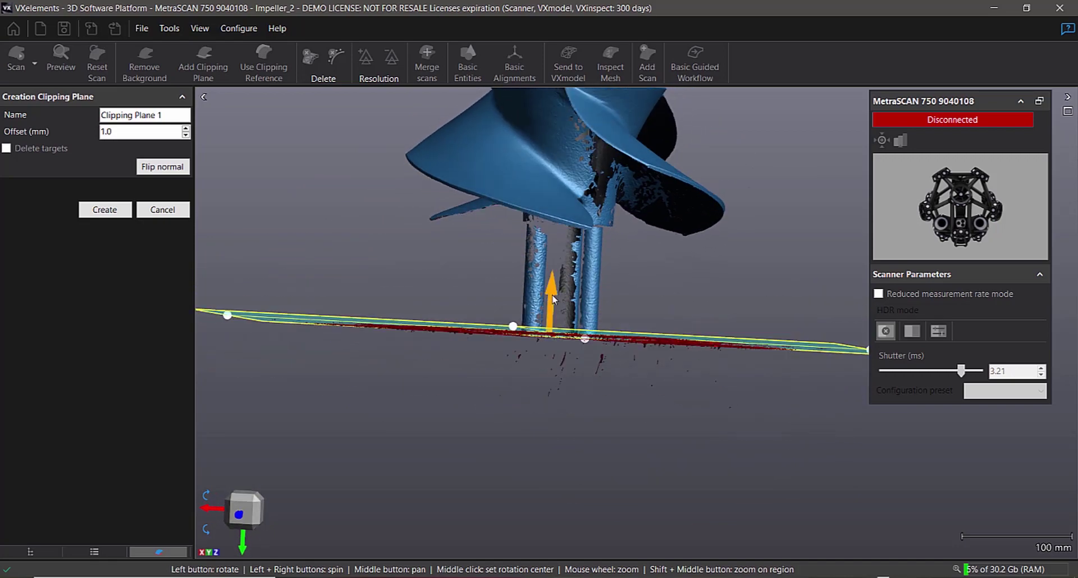
left_click_drag(553, 299, 556, 201)
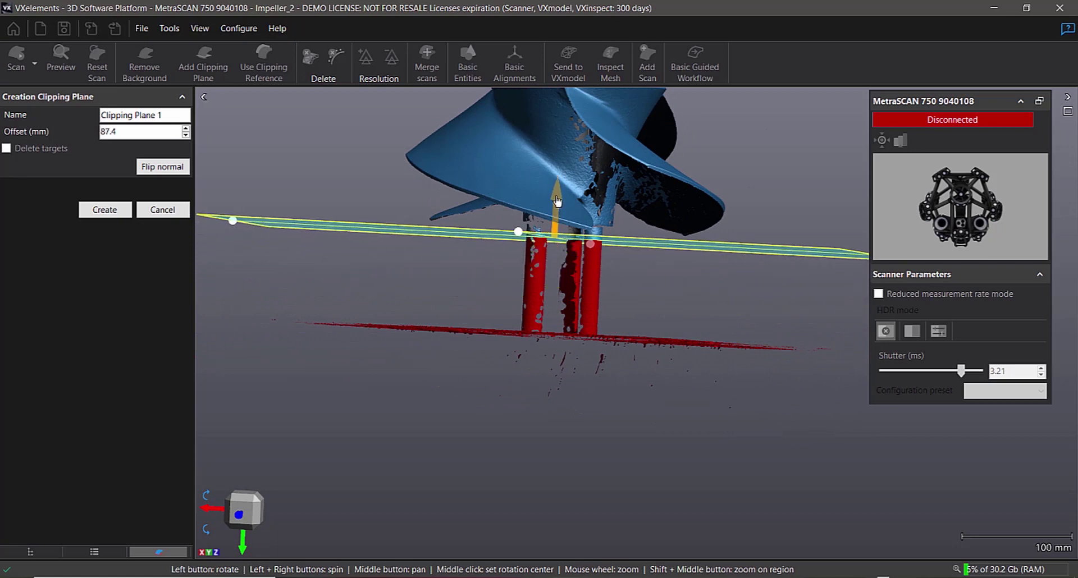
mouse_move(455, 293)
left_mouse_down()
mouse_move(450, 303)
mouse_move(469, 306)
mouse_move(460, 312)
left_mouse_up()
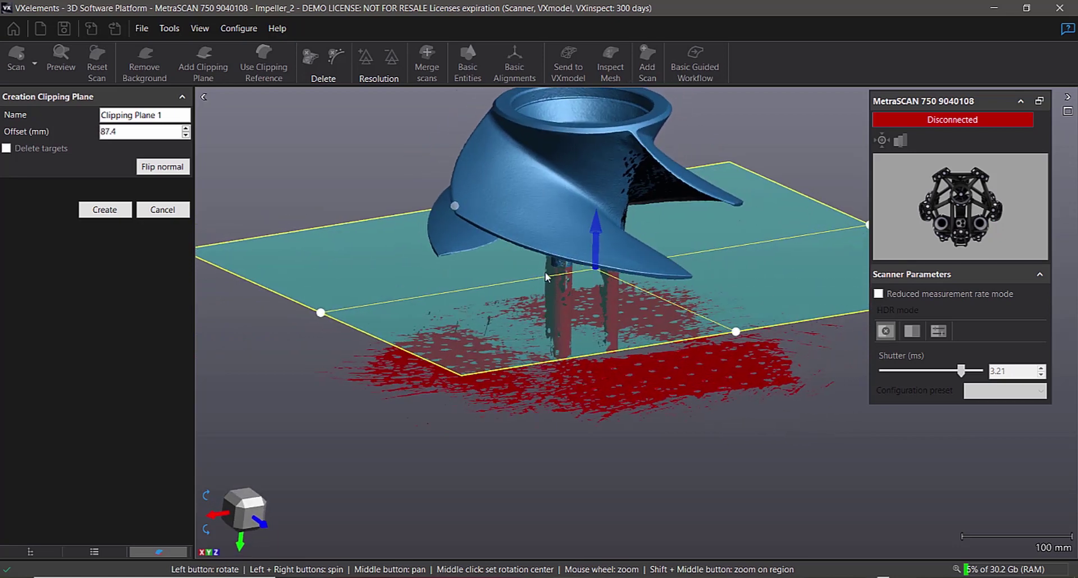
scroll(546, 276, "down", 2)
middle_click_drag(600, 325, 581, 329)
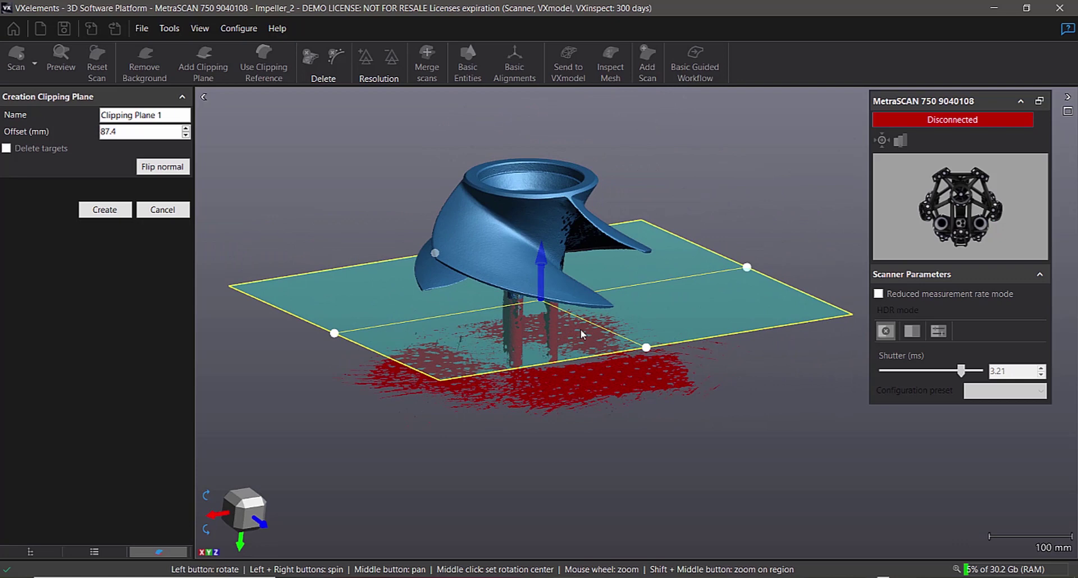
left_click(105, 211)
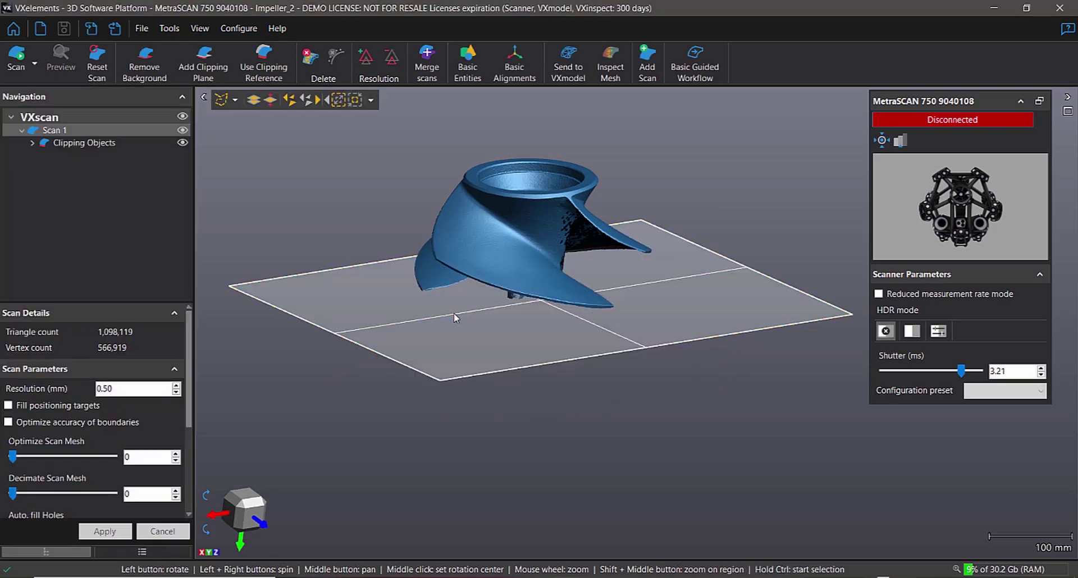
Step: Hide Clipping Plane 1 and reposition the view on the clipped impeller
left_click_drag(551, 313, 541, 321)
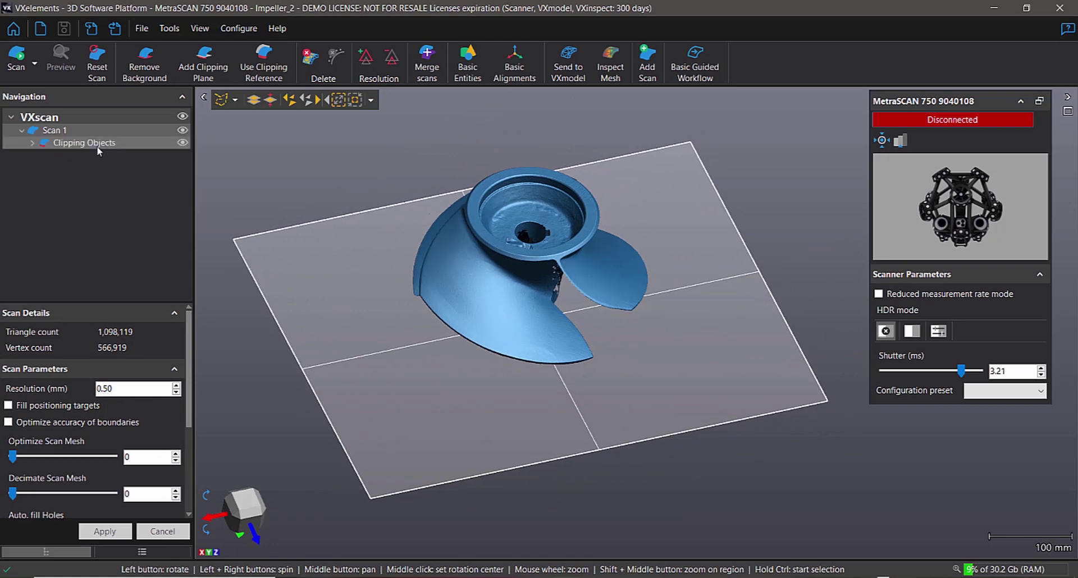
left_click(32, 144)
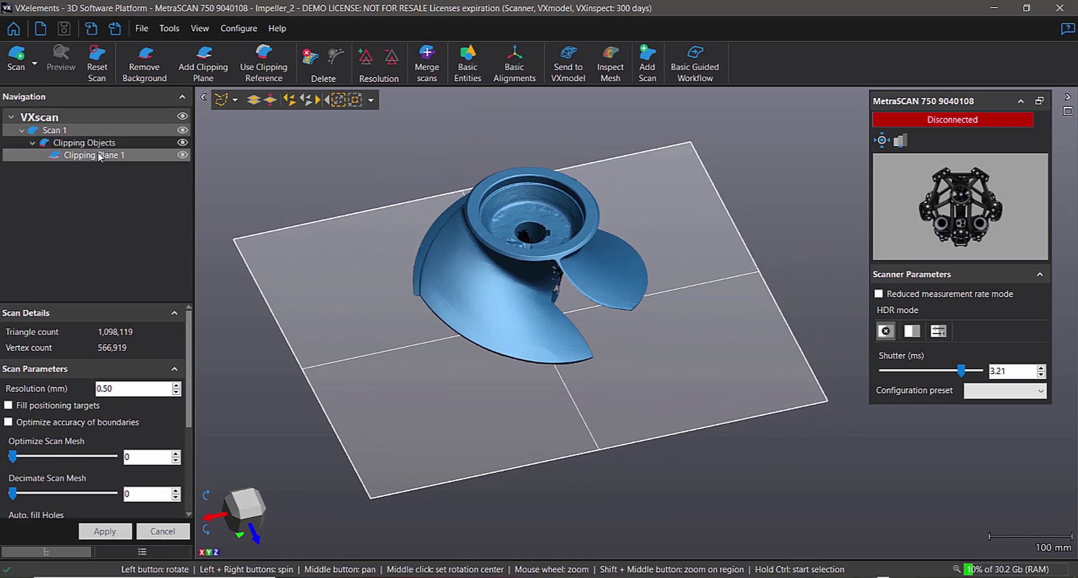
left_click(182, 155)
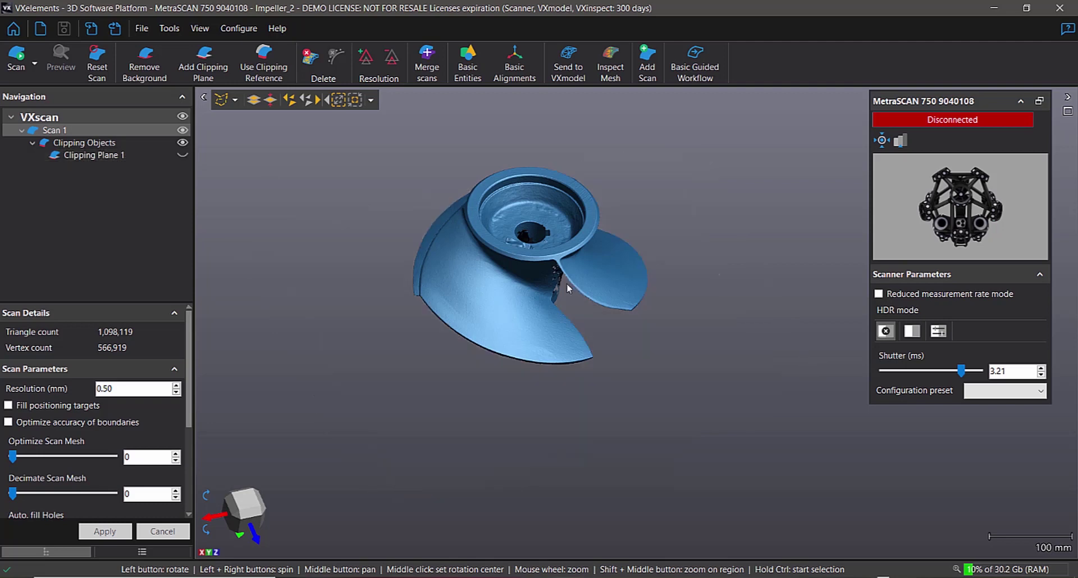
left_click_drag(539, 236, 561, 287)
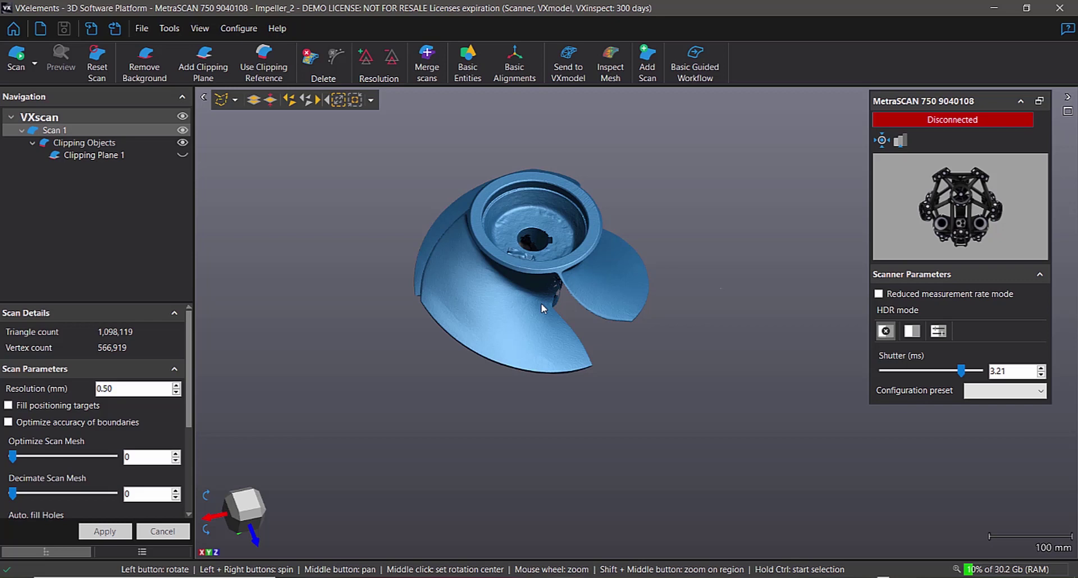
middle_click_drag(542, 308, 562, 328)
scroll(491, 326, "up", 2)
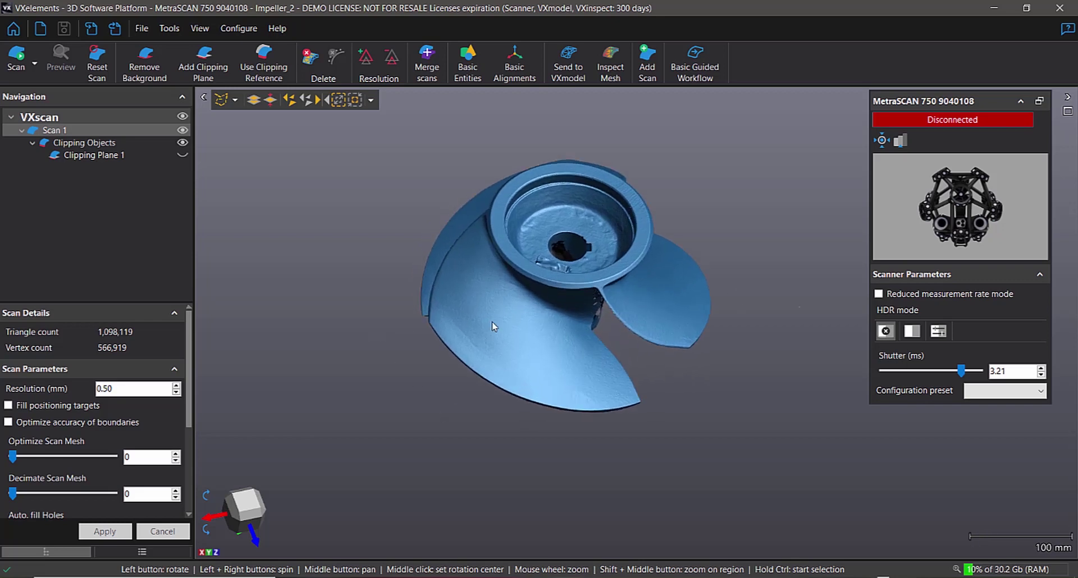
middle_click_drag(596, 275, 543, 317)
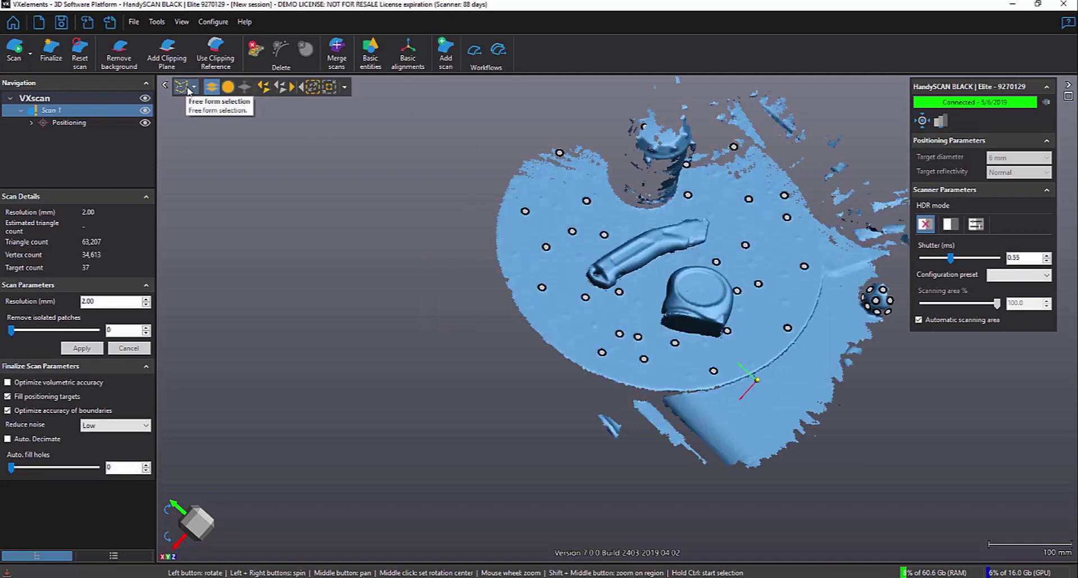
Step: Connect-select the tape measure, invert the selection and permanently delete the surrounding surface
left_click(191, 88)
left_click(206, 140)
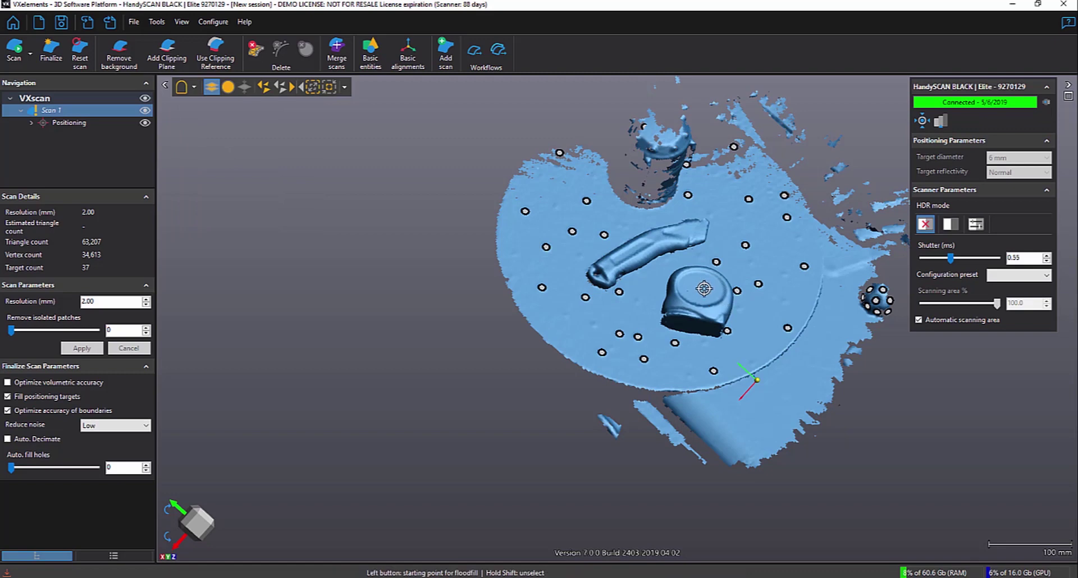
left_click(702, 284)
left_click(294, 87)
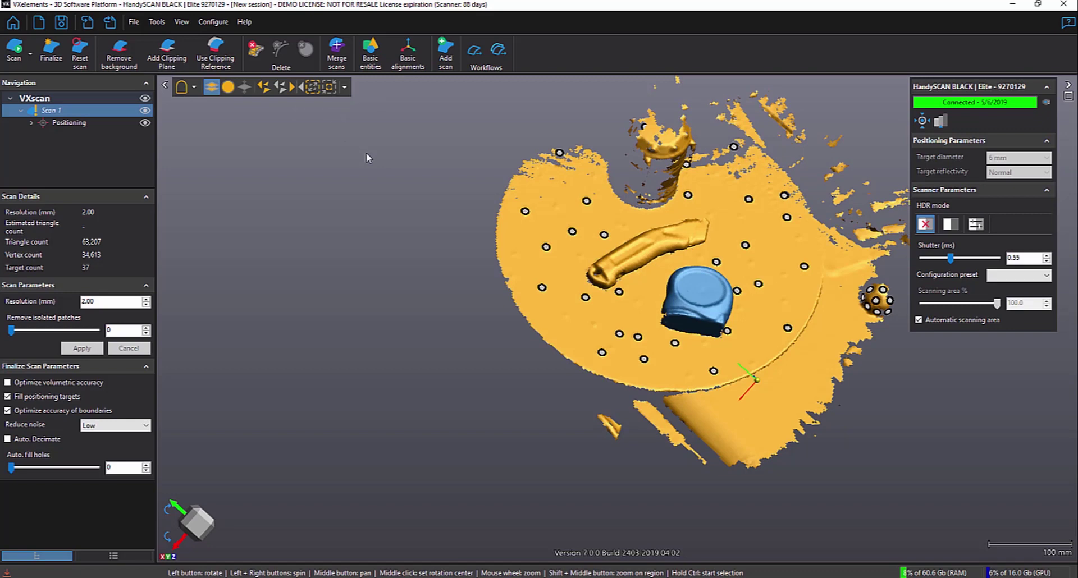
key("Delete")
left_click(600, 326)
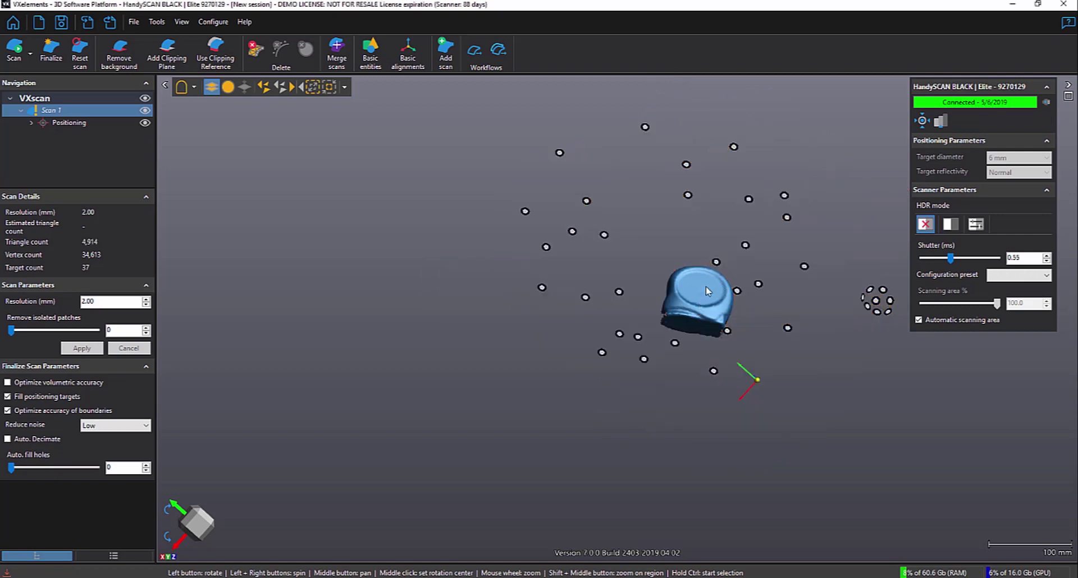
Step: Finalize the scan and export it as Binary STL 'tape measure', overwriting the existing file
middle_click_drag(698, 310, 611, 303)
scroll(515, 217, "up", 3)
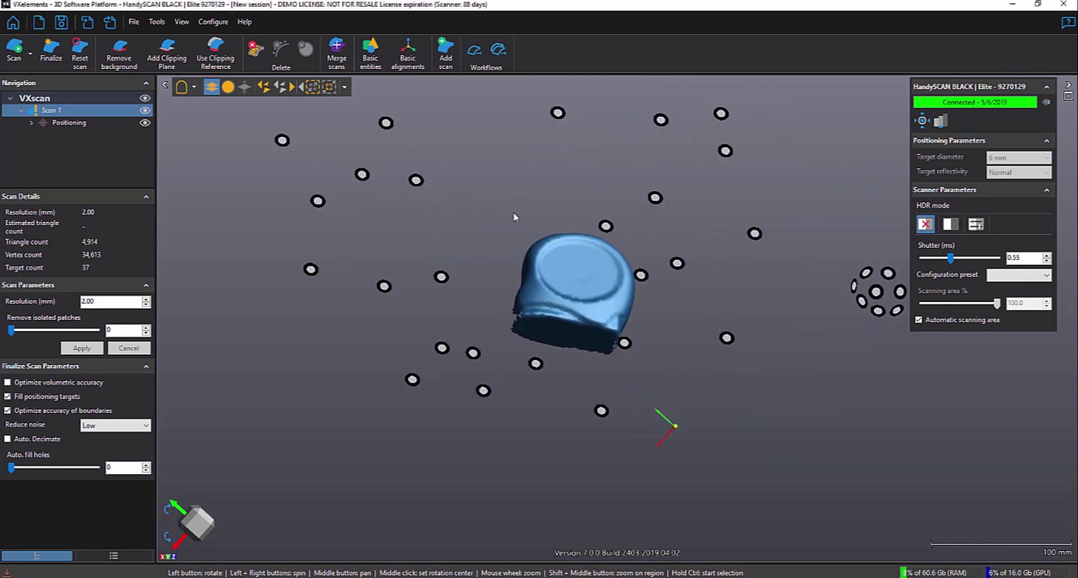
left_click(134, 21)
mouse_move(153, 119)
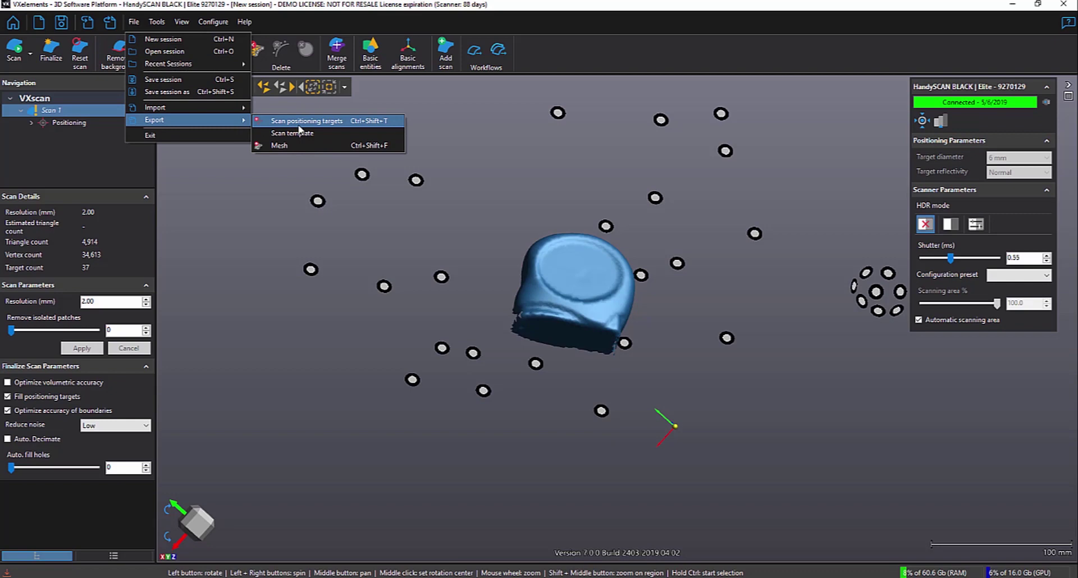
left_click(306, 147)
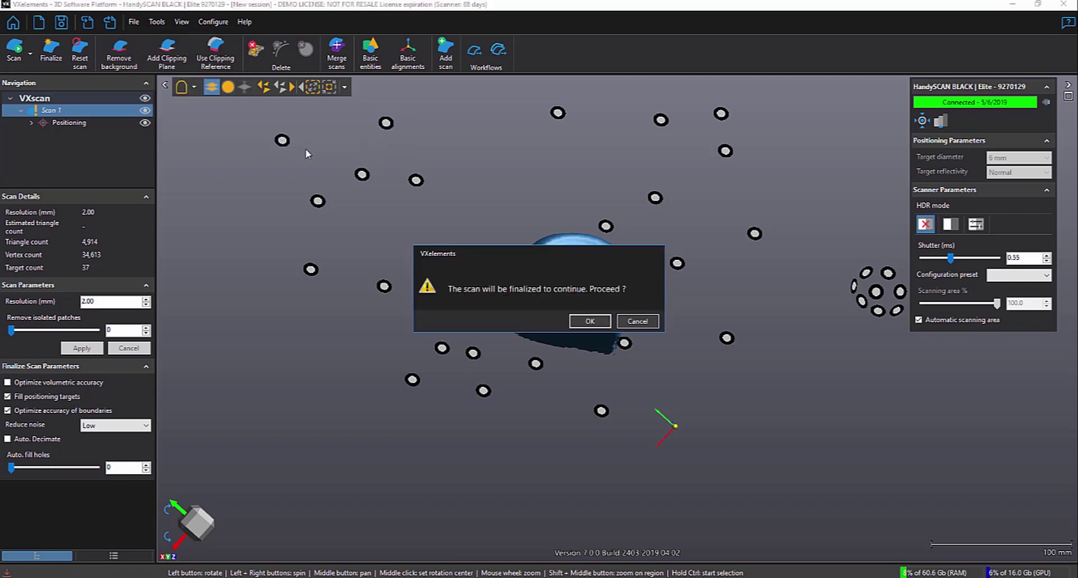
left_click(586, 321)
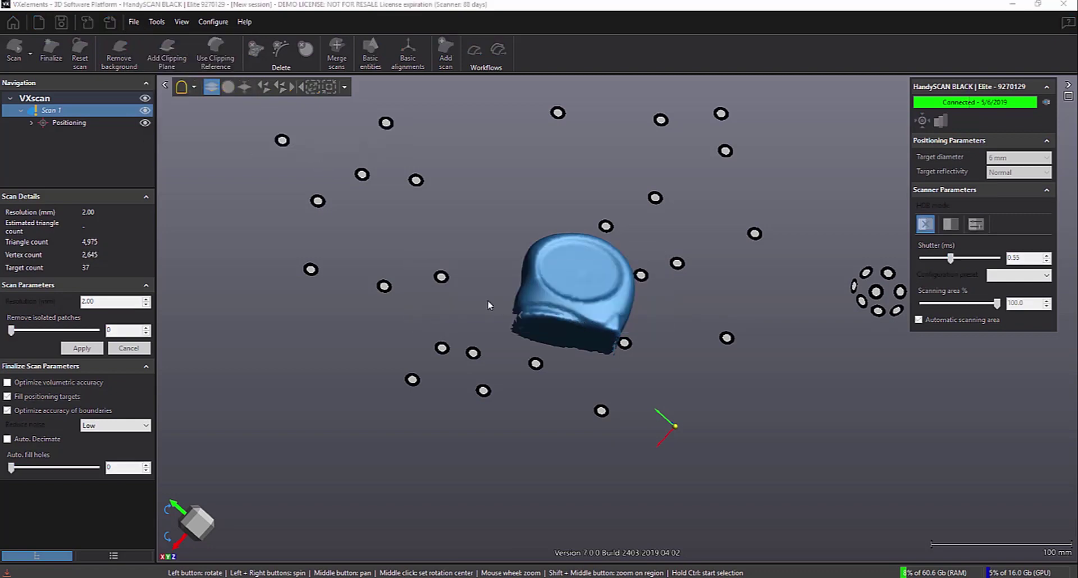
left_click(134, 100)
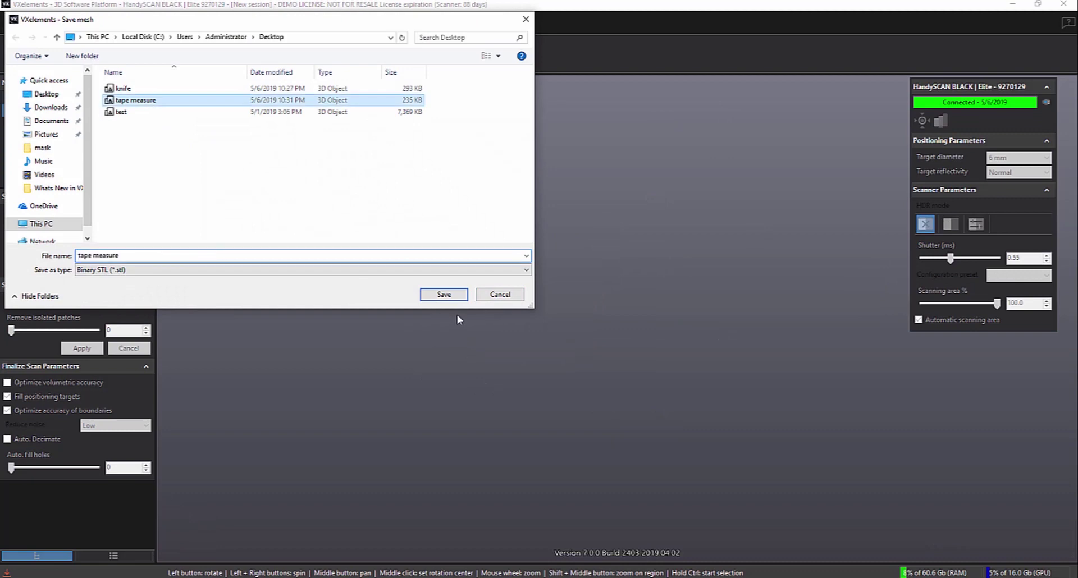
left_click(443, 295)
left_click(552, 298)
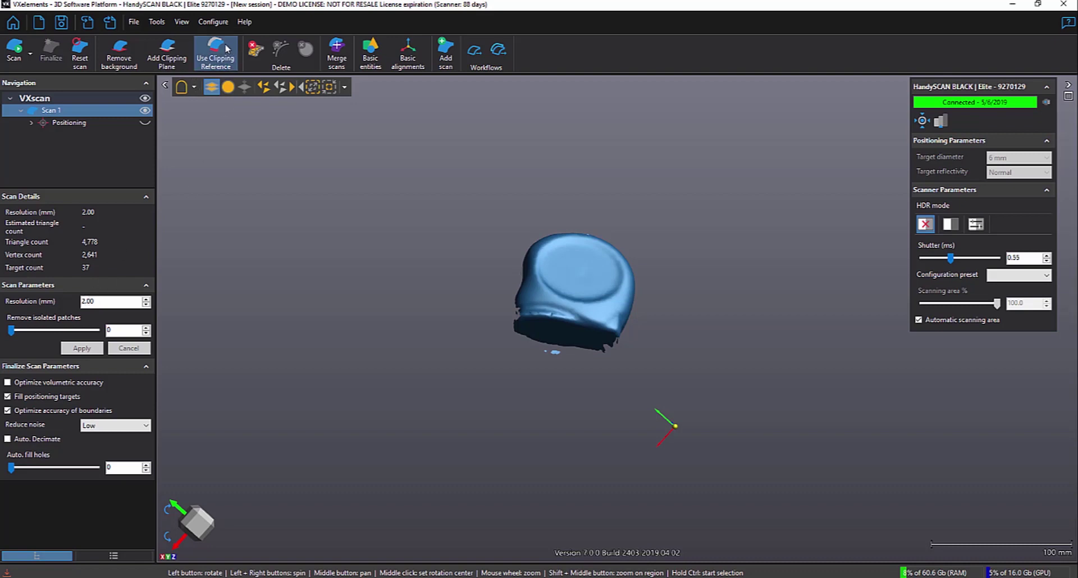
left_click(213, 63)
Step: Import the 'tape measure' mesh, best-fit align it, and create the clipping reference
left_click(232, 96)
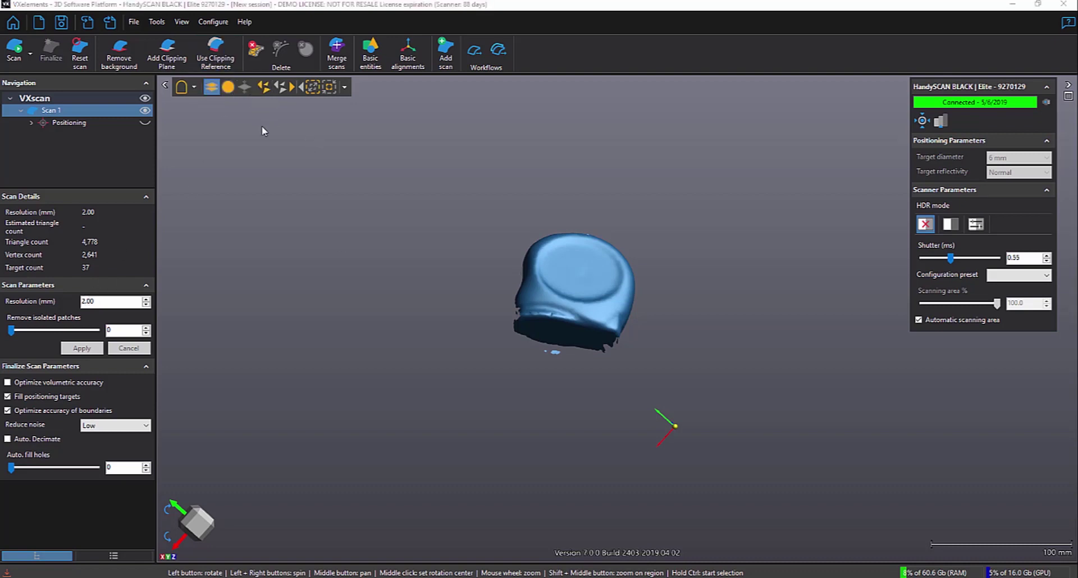
double_click(135, 100)
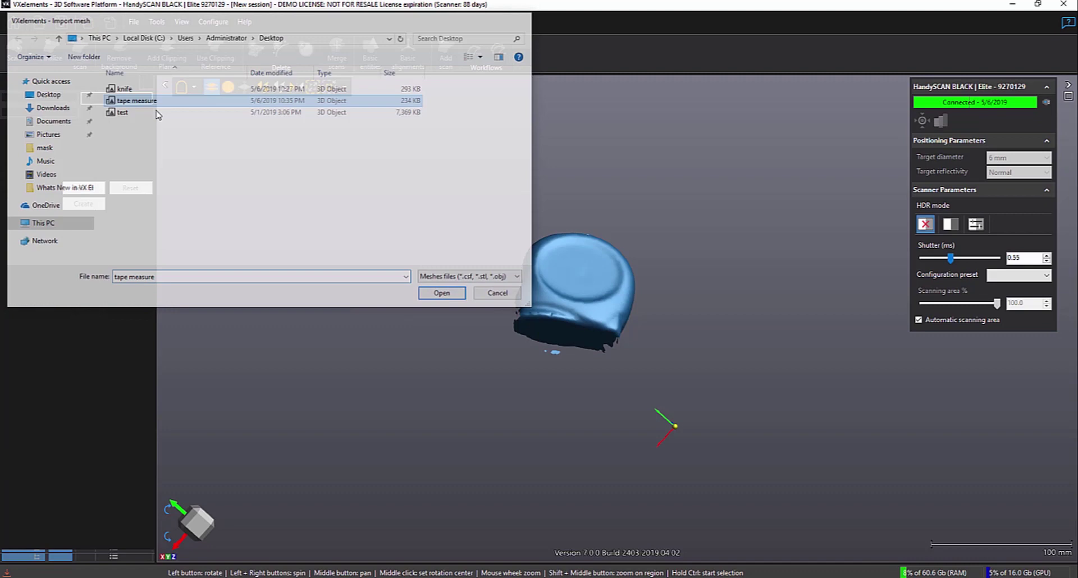
left_click(84, 188)
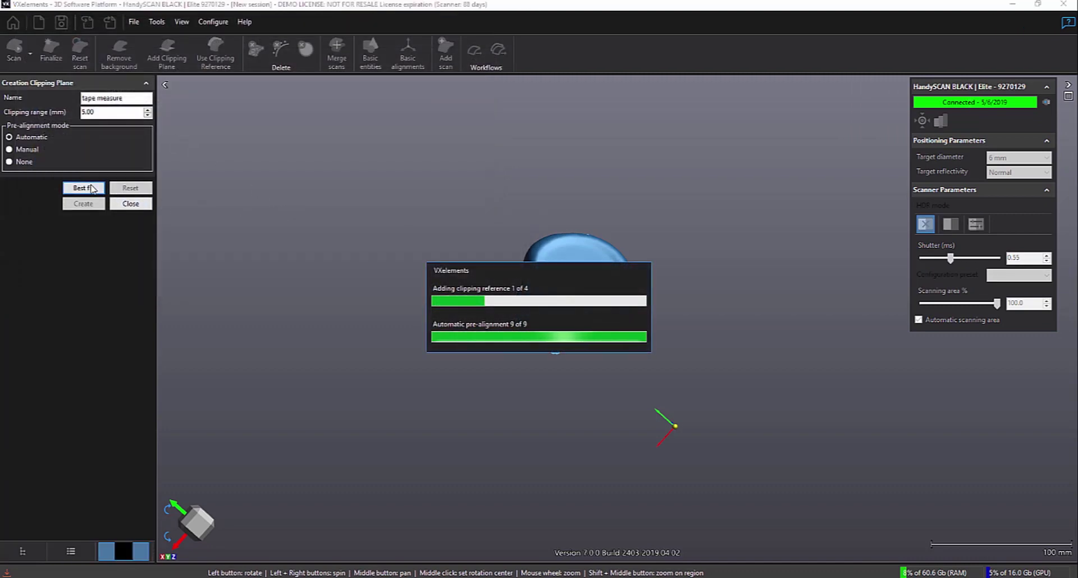
mouse_move(599, 292)
left_mouse_down()
mouse_move(573, 322)
mouse_move(584, 293)
left_mouse_up()
scroll(561, 305, "up", 5)
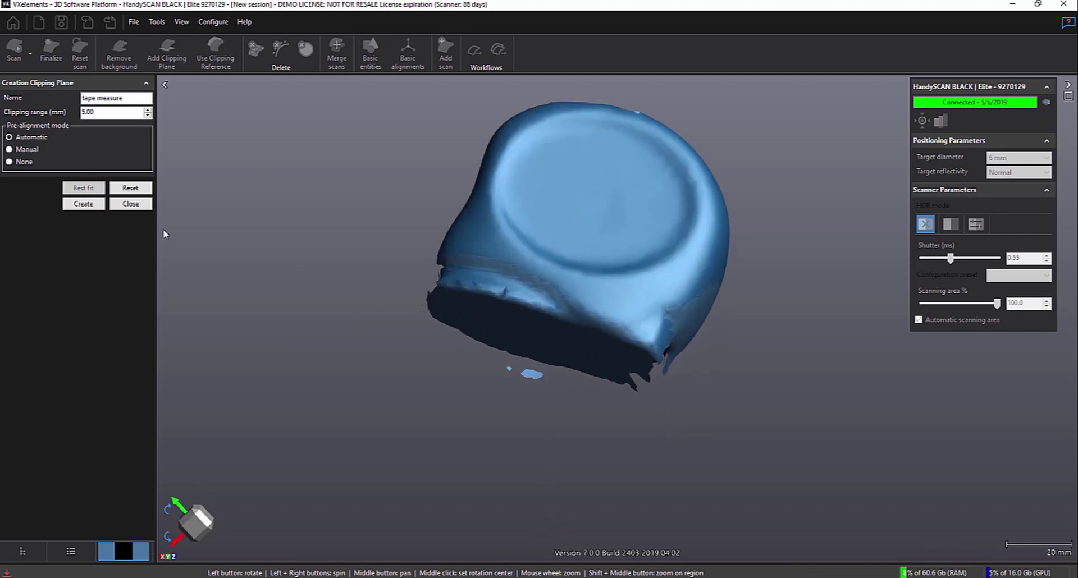
left_click(90, 205)
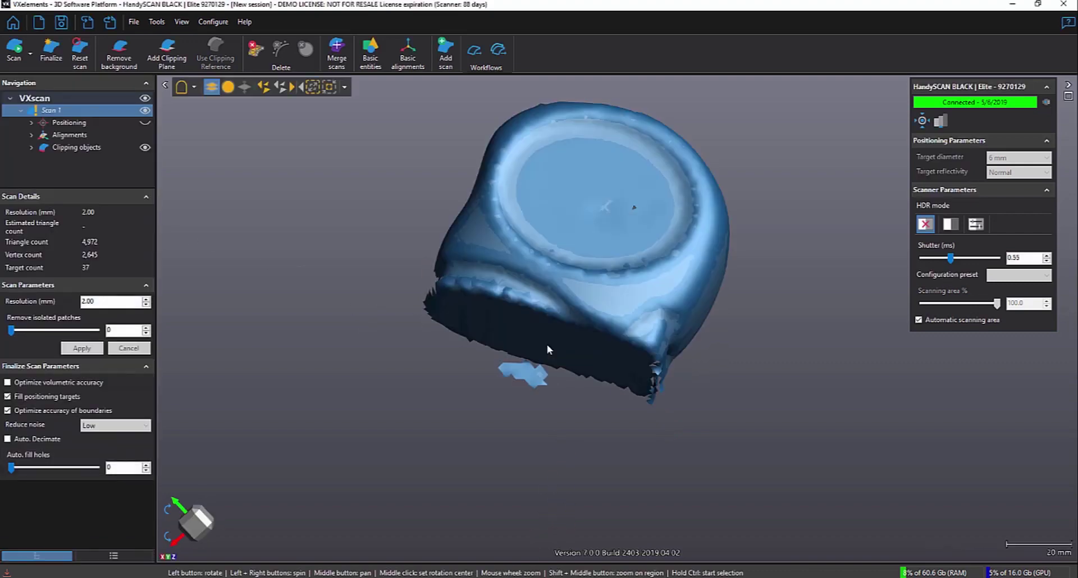
left_click_drag(544, 335, 497, 347)
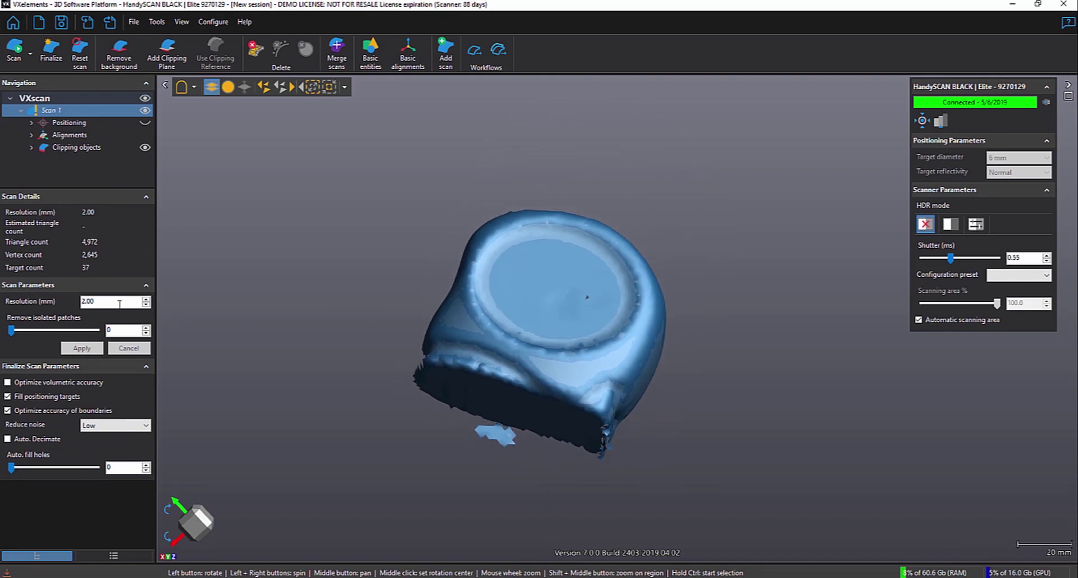
Step: Apply a 0.50 mm resolution, then run and stop an additional scanning pass
type("0.50")
left_click(82, 348)
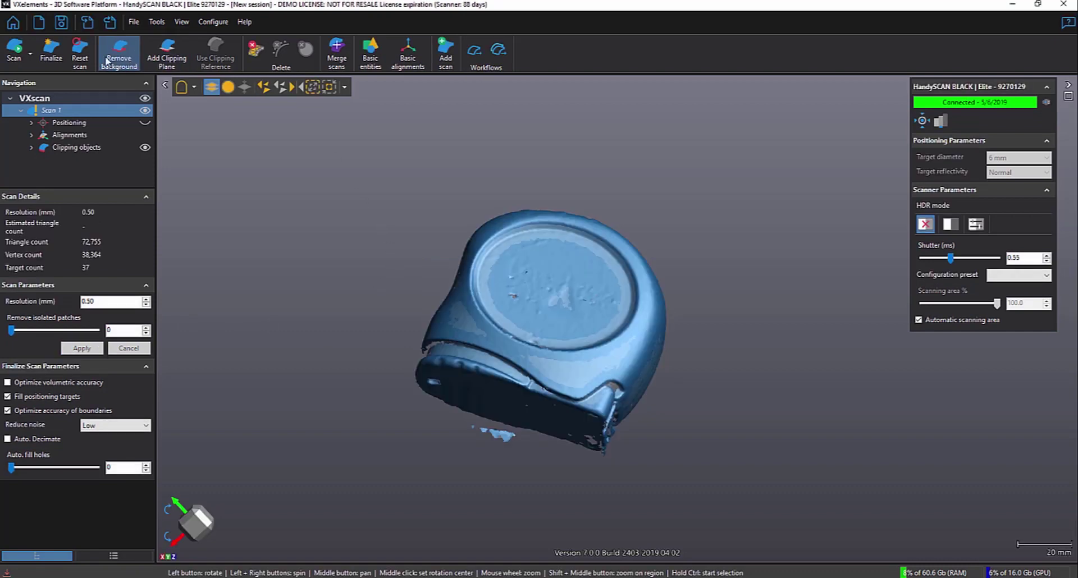
left_click(14, 58)
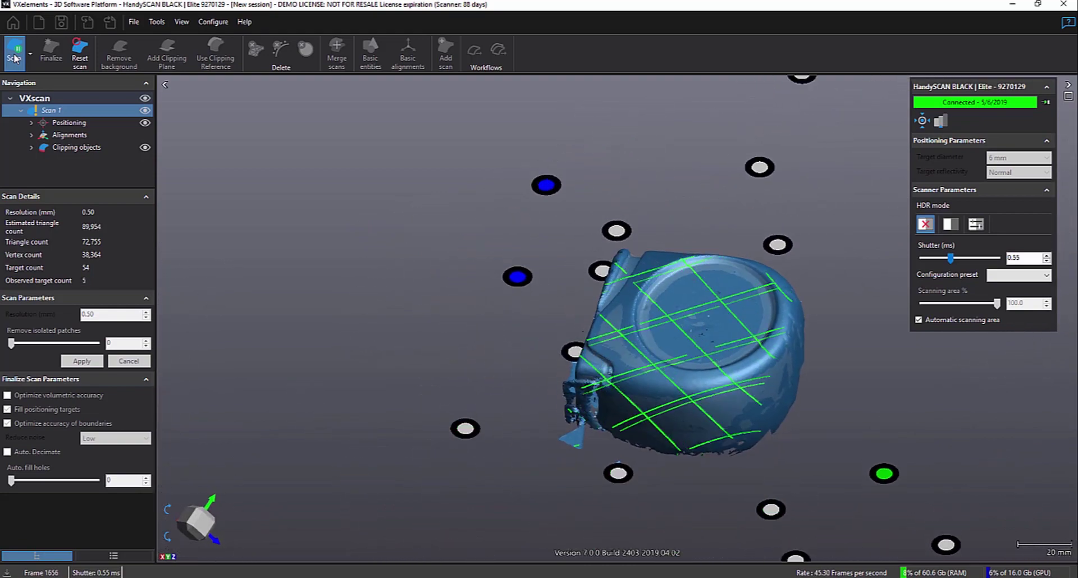
left_click(15, 58)
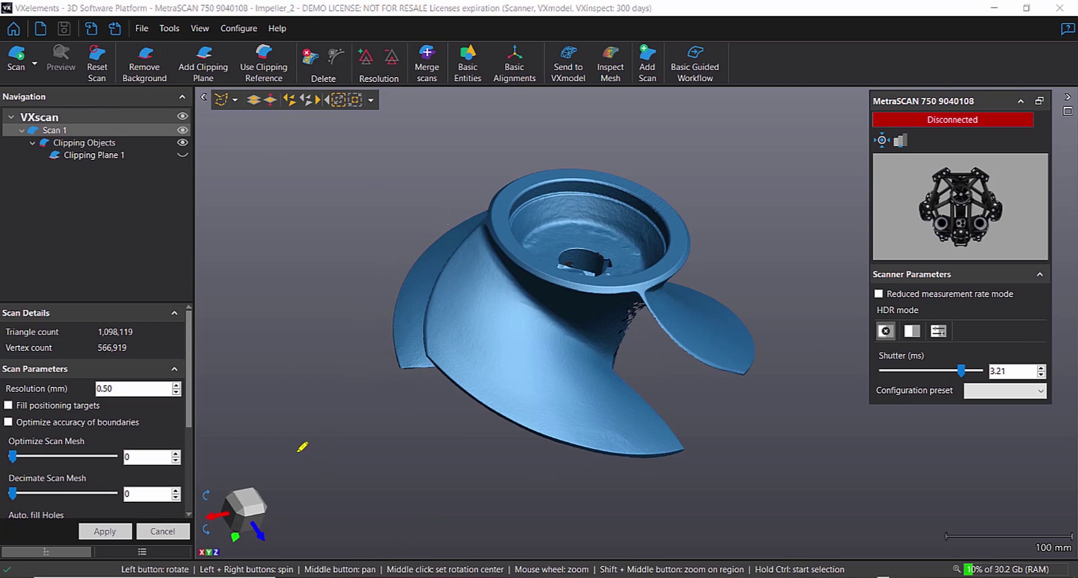
Step: Inspect the impeller from top, isometric, side and axial views using the view cube
mouse_move(313, 472)
left_mouse_down()
mouse_move(165, 532)
mouse_move(300, 540)
mouse_move(323, 456)
left_mouse_up()
left_click(247, 500)
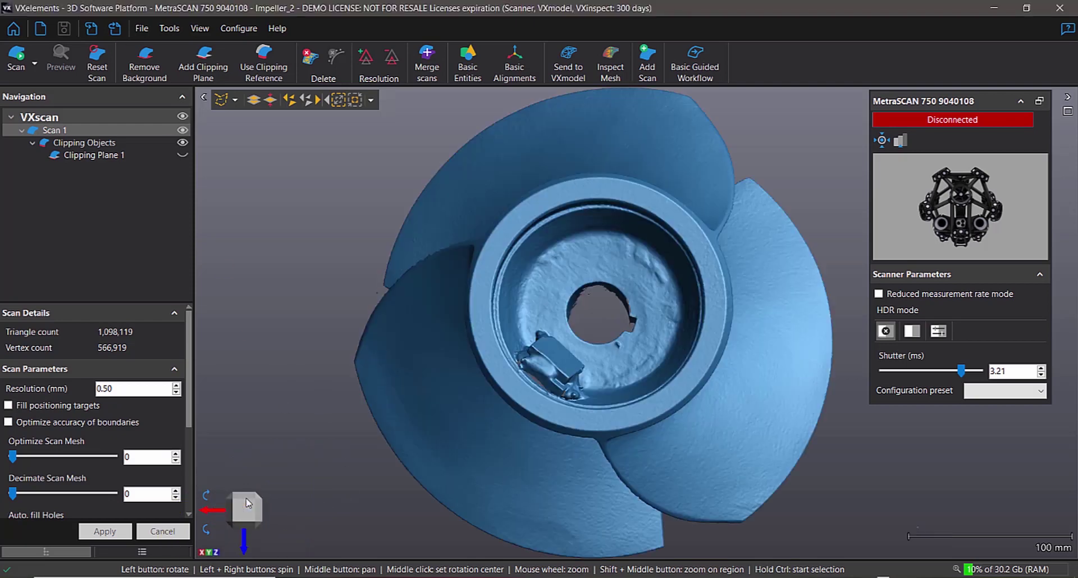
left_click(258, 526)
left_click(245, 529)
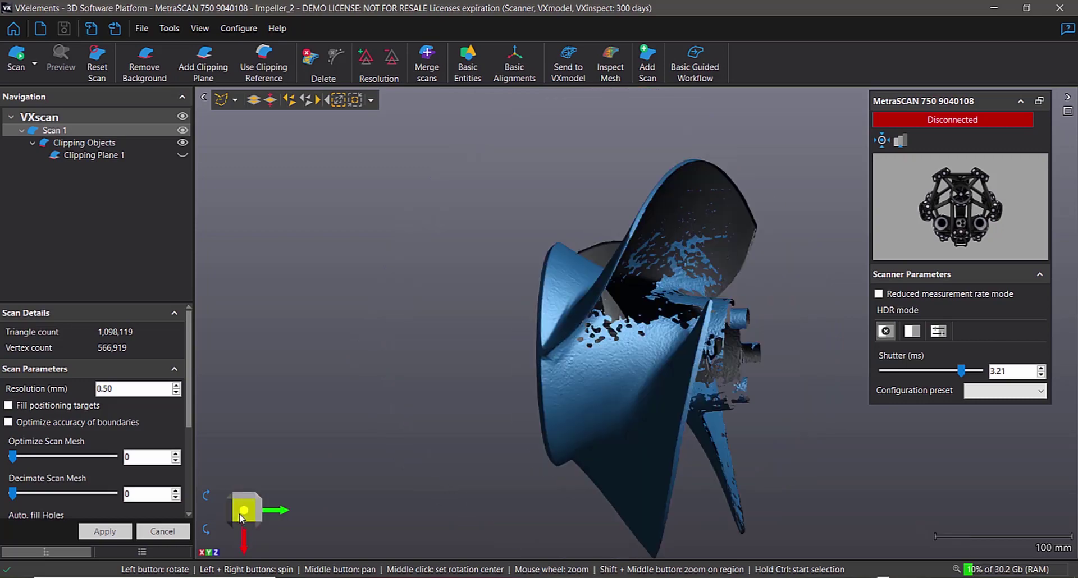
left_click_drag(610, 405, 616, 334)
left_click(281, 498)
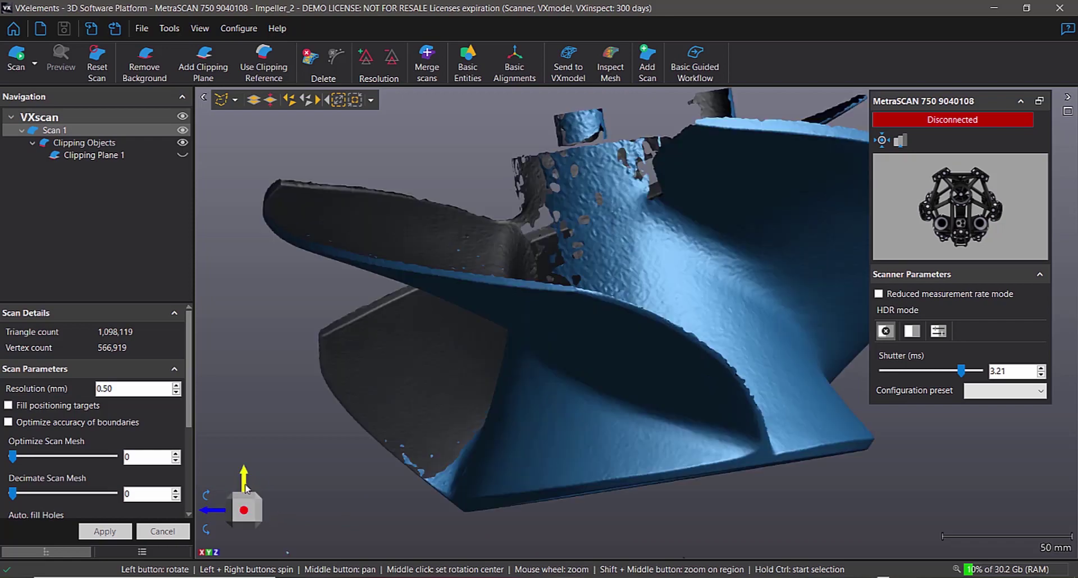
left_click(245, 474)
left_click(261, 512)
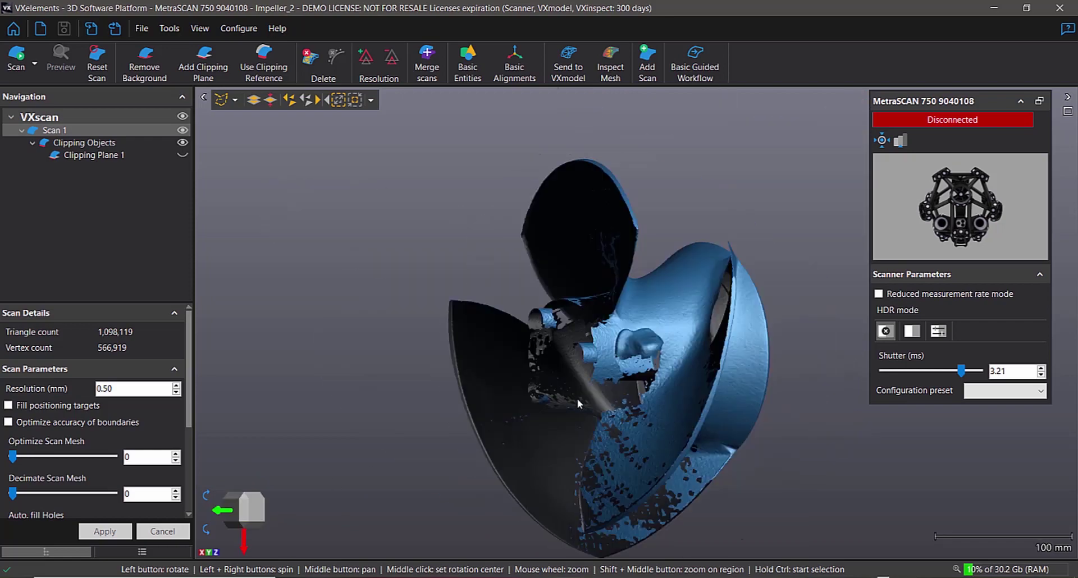
left_click_drag(628, 404, 539, 314)
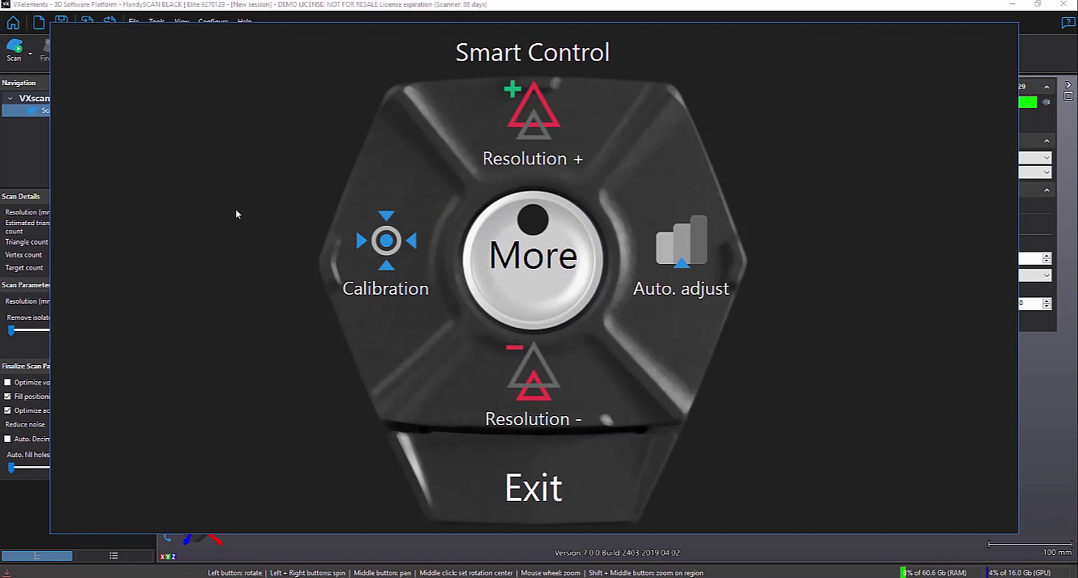
Step: Start scanning the drill
left_click(11, 59)
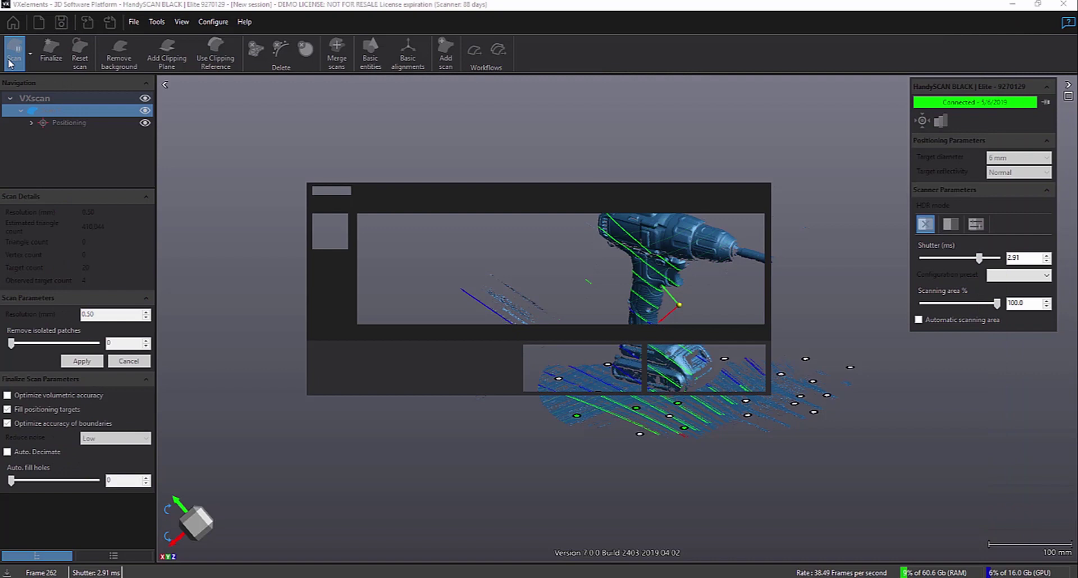
Step: Discard the unsaved session to clear the old scan
key("Return")
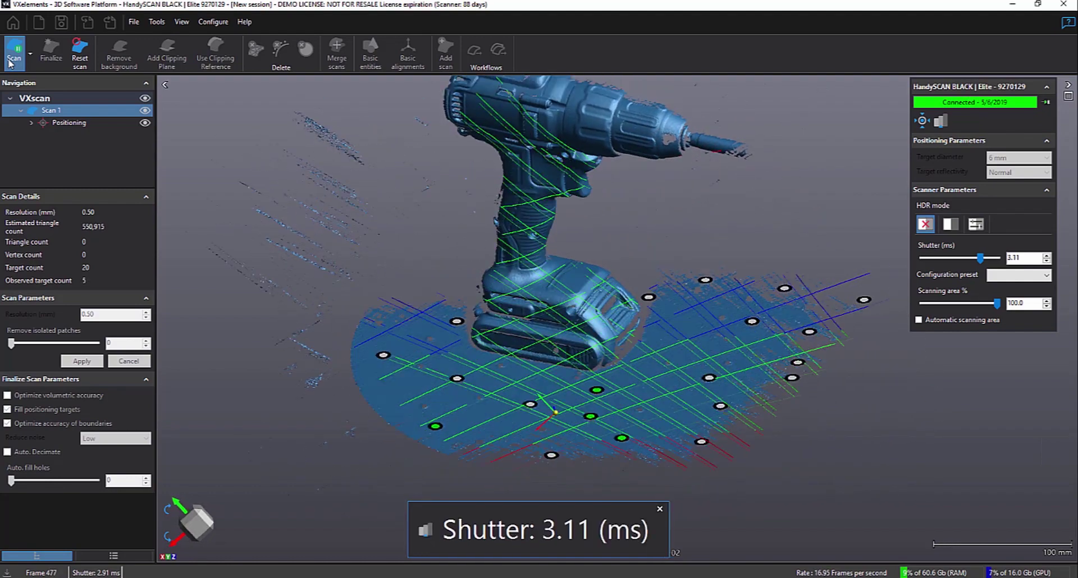
Step: Restart acquisition and scan the drill, reaching 37 targets and about 1,226,459 estimated triangles
left_click(14, 61)
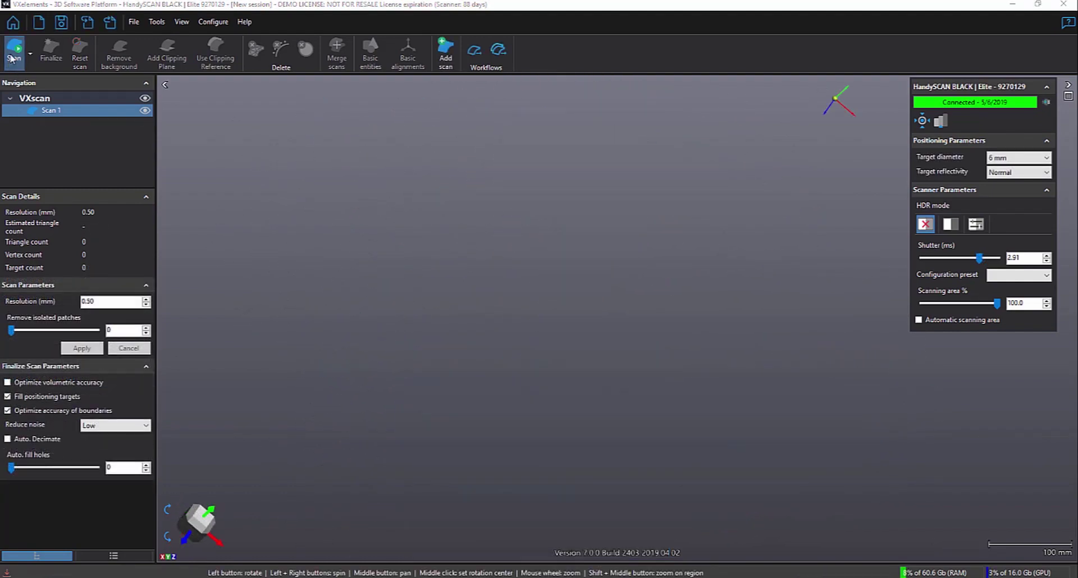
left_click(12, 56)
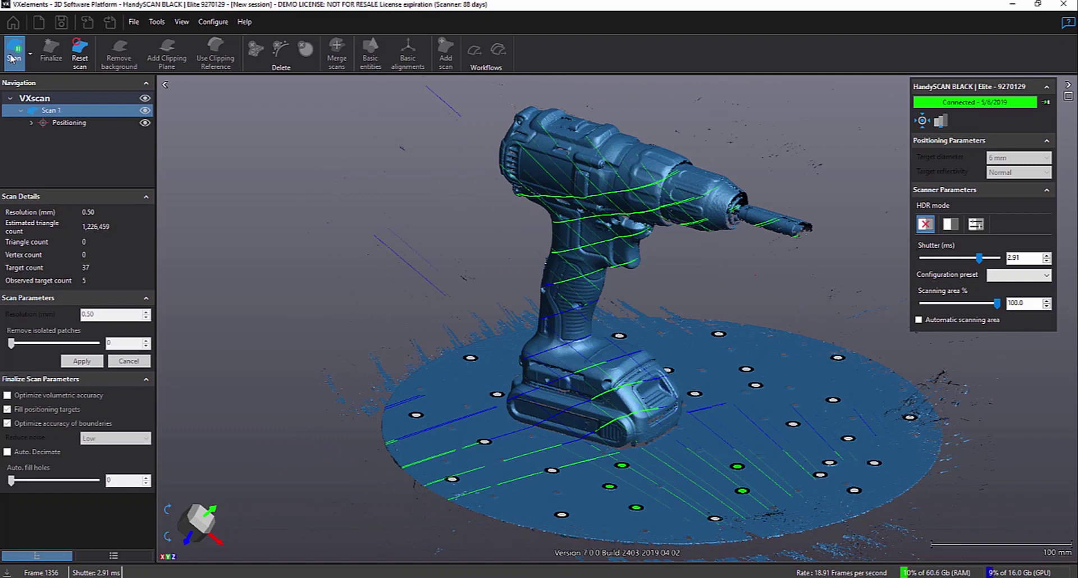
Step: Stop scanning to build the drill surface (1,217,795 triangles, 664,527 vertices) and rotate it for inspection
left_click(13, 57)
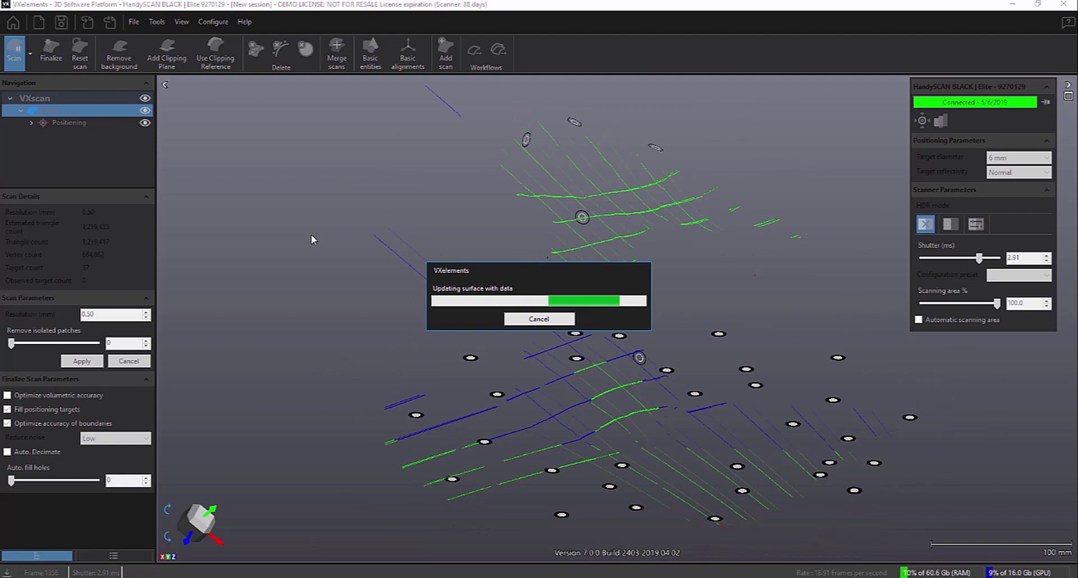
left_click_drag(349, 243, 534, 327)
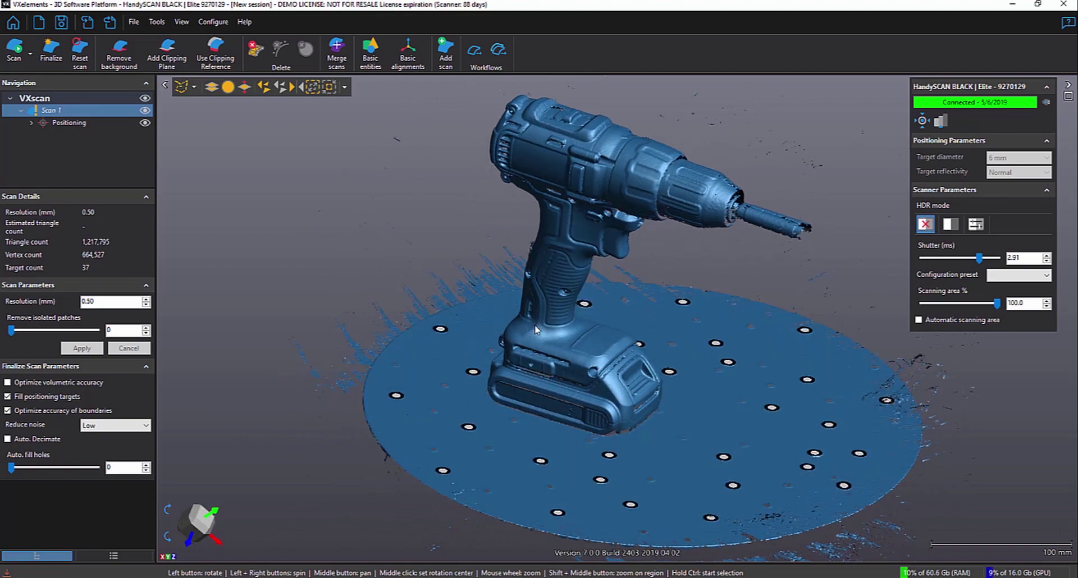
Step: Run Finalize on the drill scan and let all finalizing steps complete
left_click(56, 60)
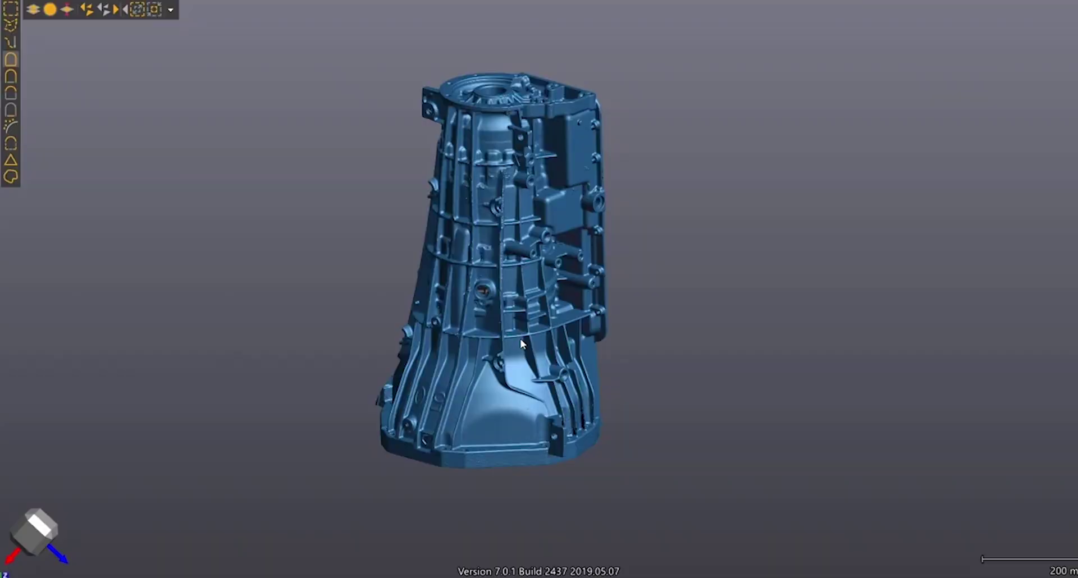
Step: Export the engine block scan settings as scan template 'engine block' (.csp) on the Desktop
left_click_drag(527, 317, 453, 308)
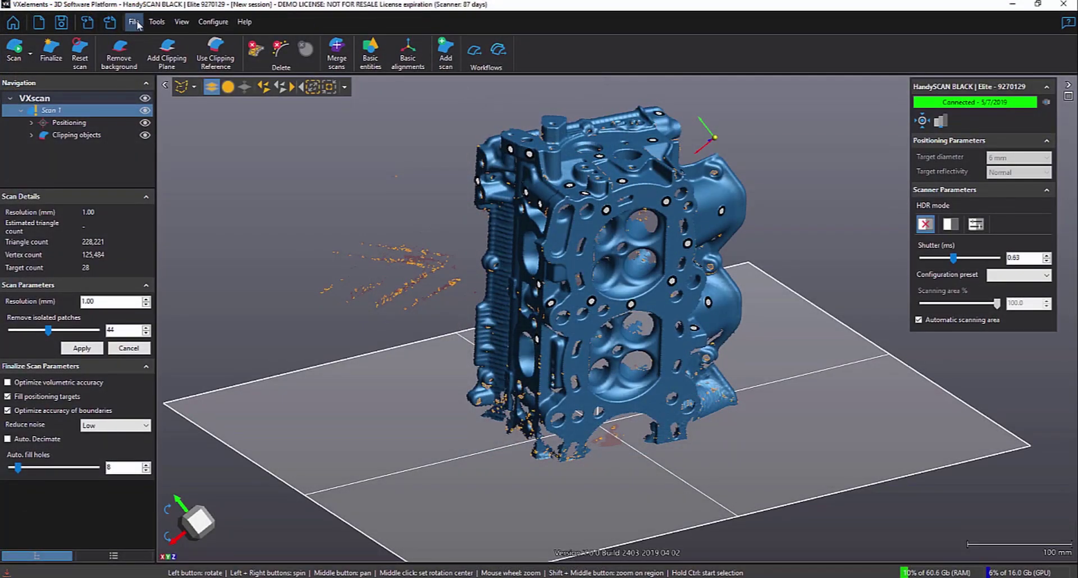
left_click(133, 22)
mouse_move(169, 119)
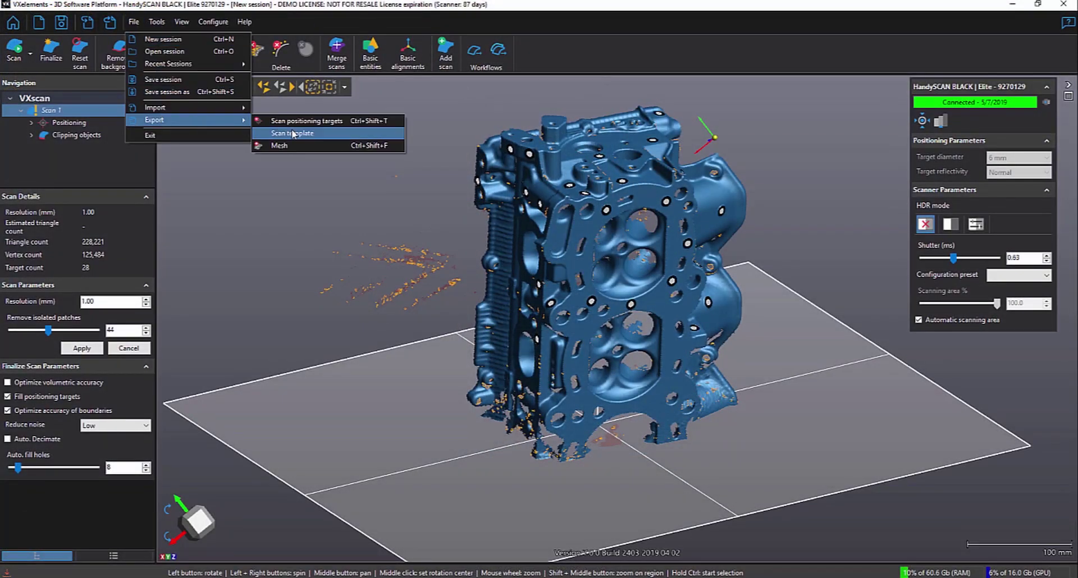
left_click(306, 135)
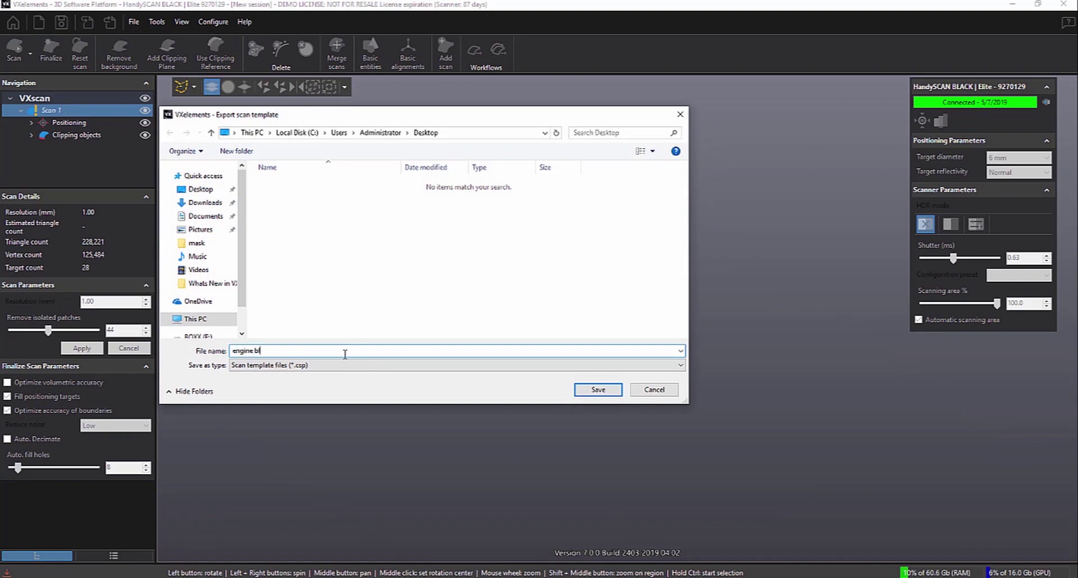
left_click(587, 391)
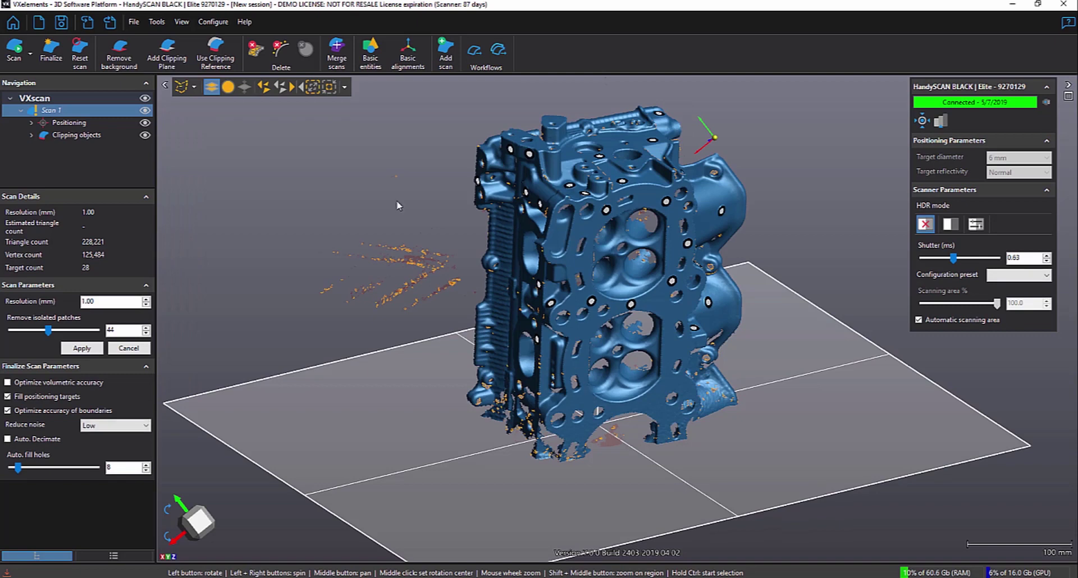
left_click(133, 22)
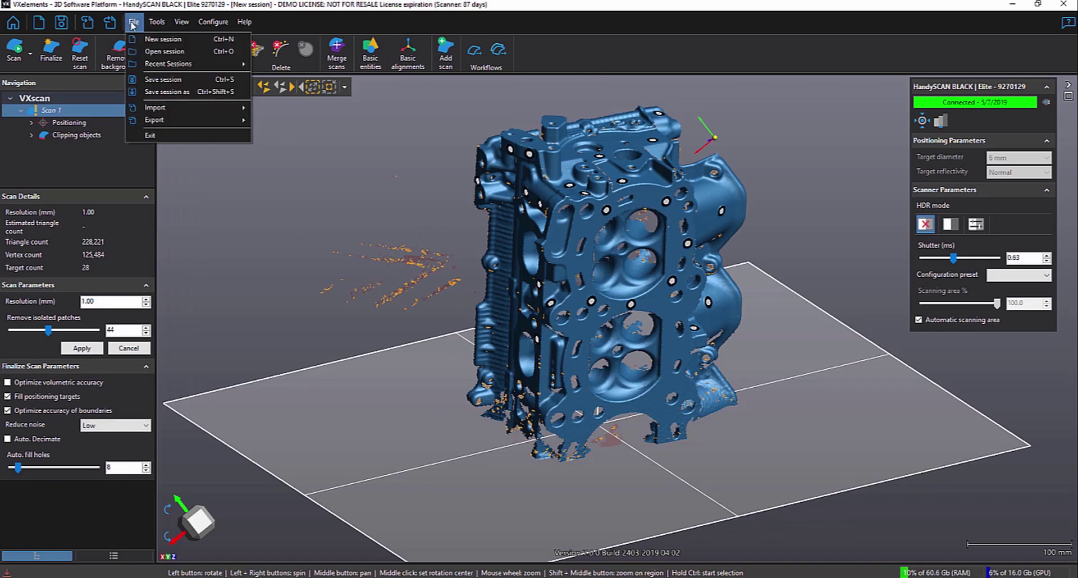
Step: Start a new session without saving the engine block scan and begin a fresh empty Scan 1
left_click(145, 39)
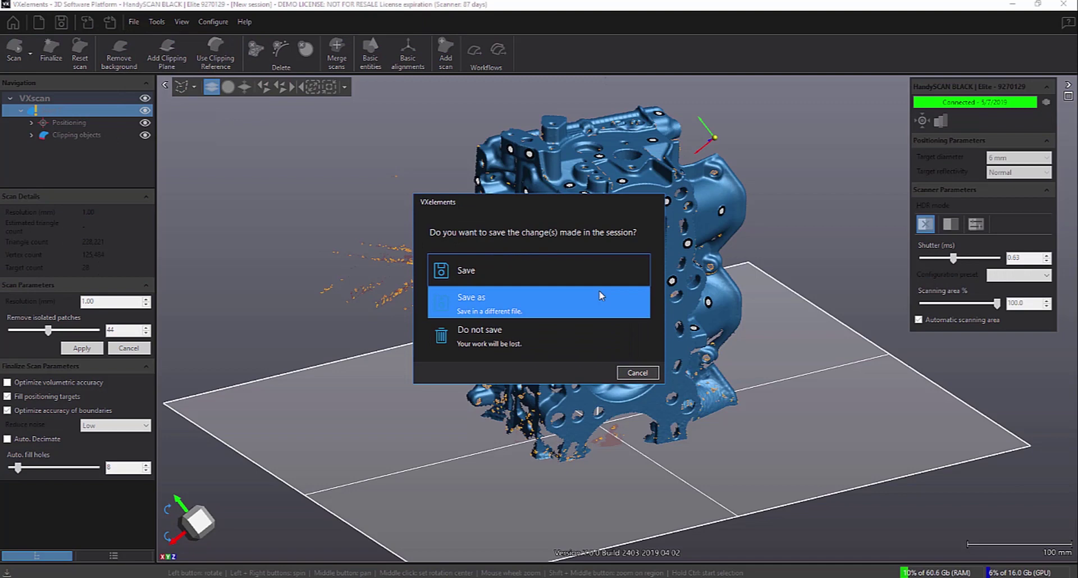
left_click(532, 342)
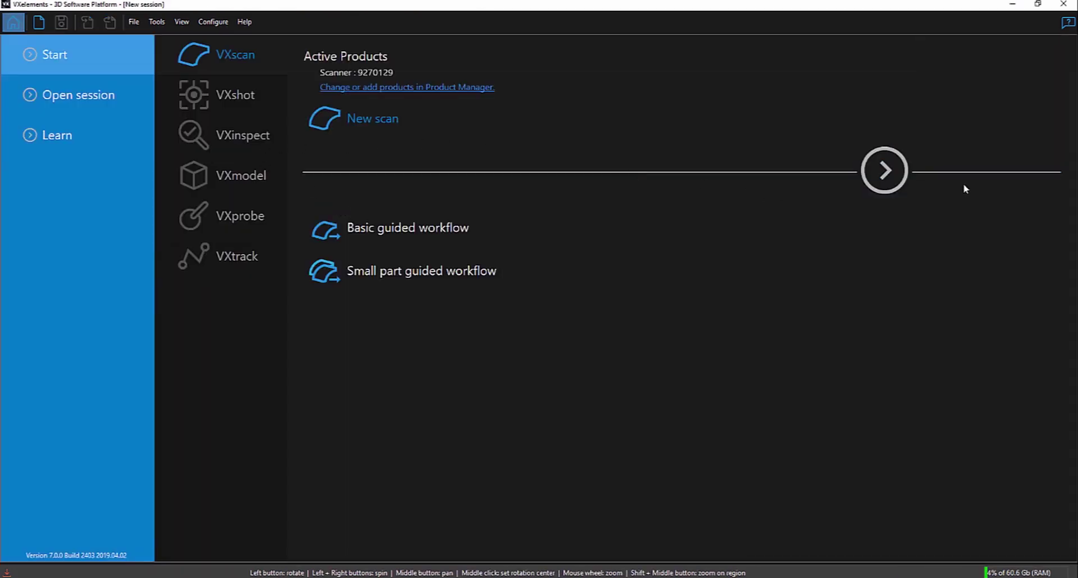
left_click(884, 171)
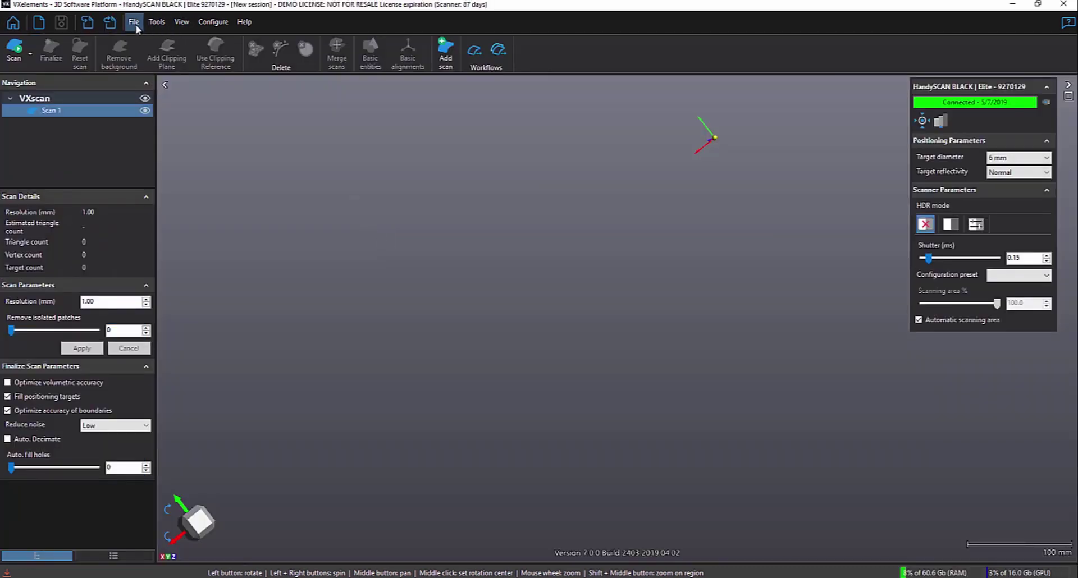
Step: Import the 'engine block.csp' scan template and start scanning with its targets and settings
left_click(135, 25)
mouse_move(154, 108)
left_click(300, 121)
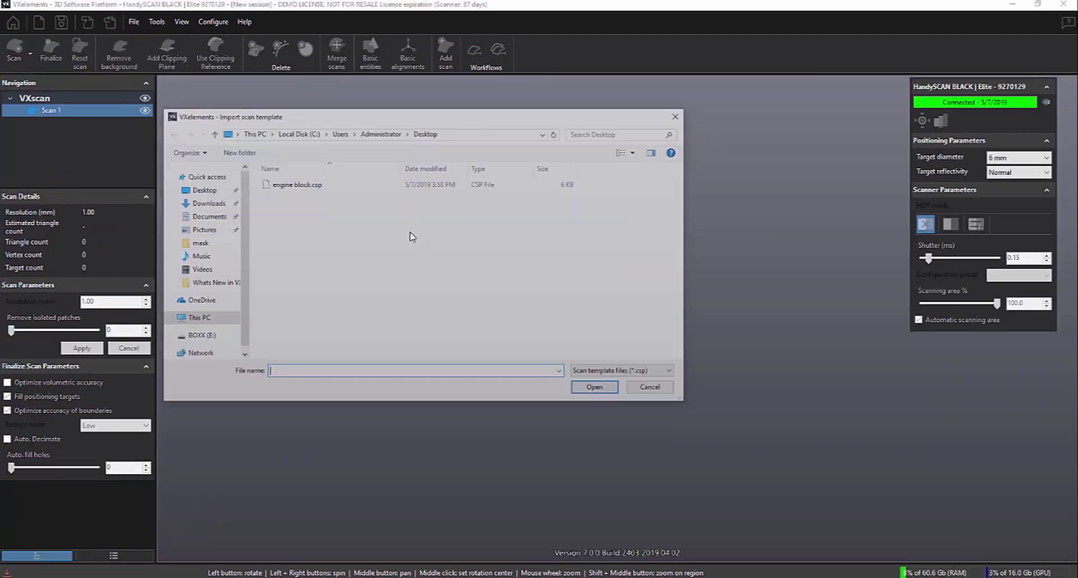
double_click(308, 194)
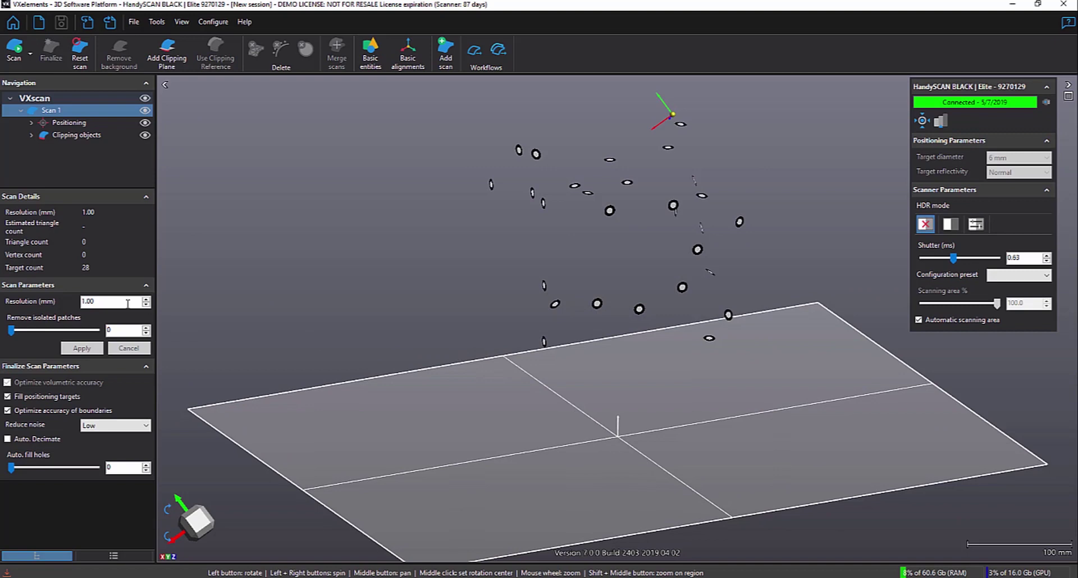
left_click(14, 48)
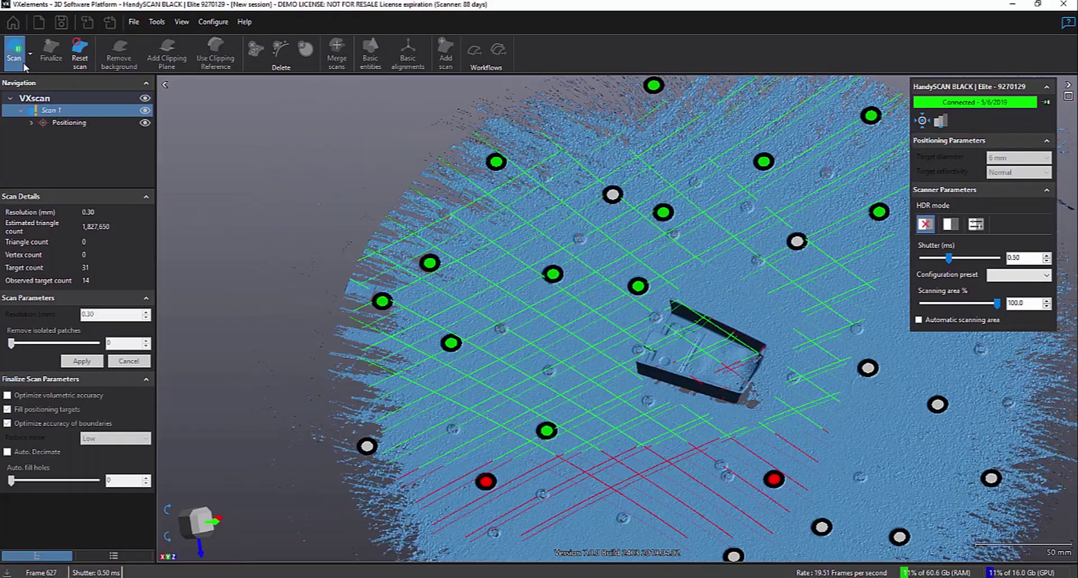
Step: Reset the scan deleting its targets, reduce the scanning area to 77%, and confirm the reset
left_click(80, 60)
left_click(512, 326)
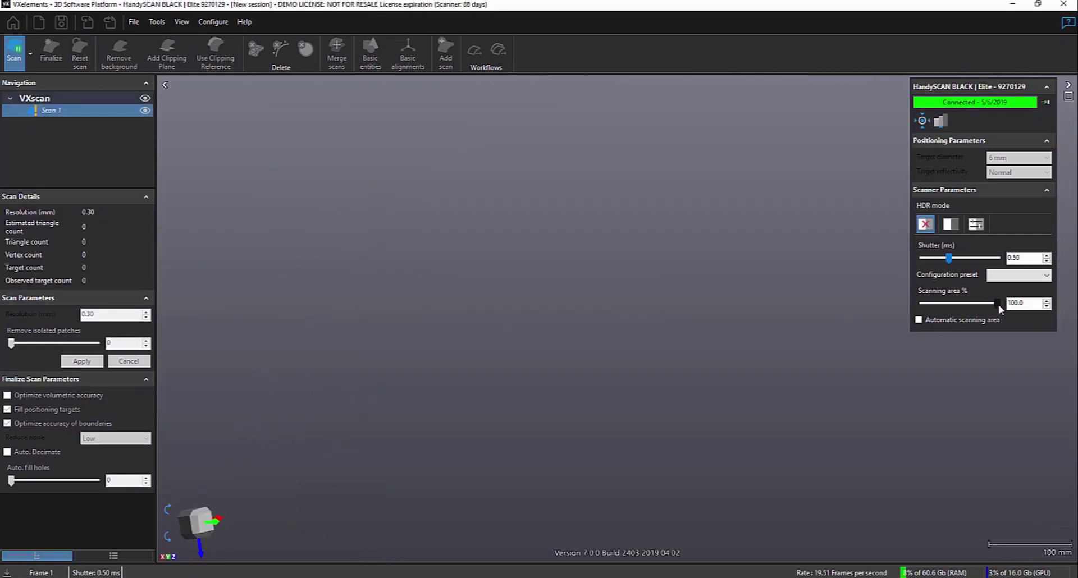
left_click_drag(998, 306, 976, 307)
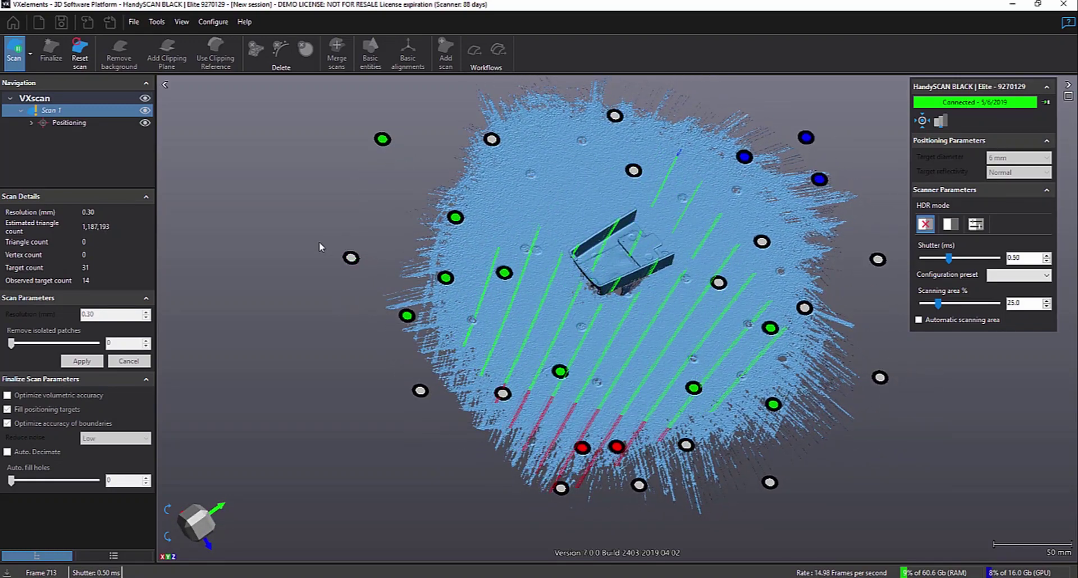
left_click(79, 51)
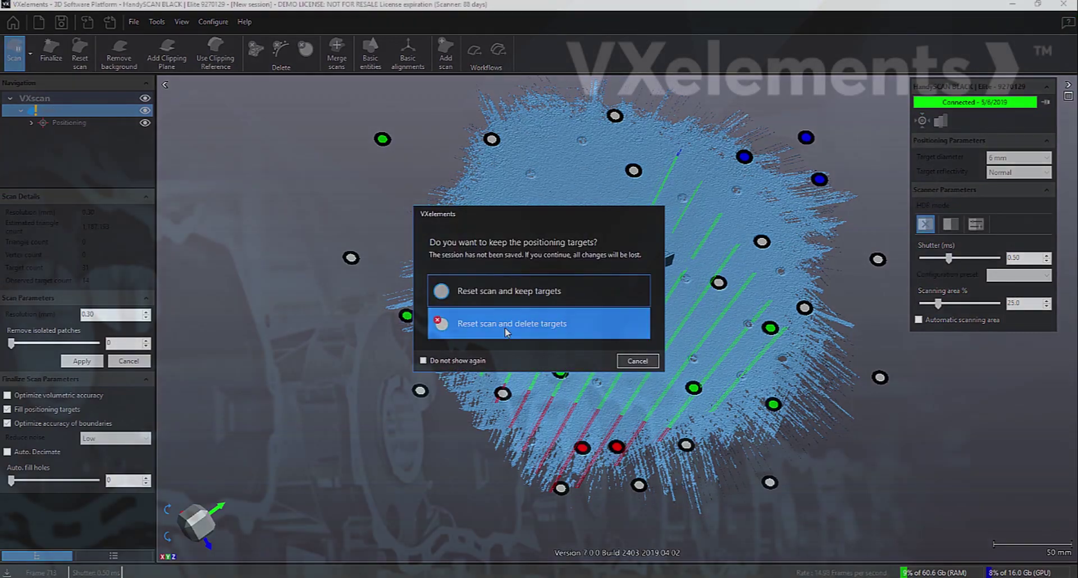
key("Return")
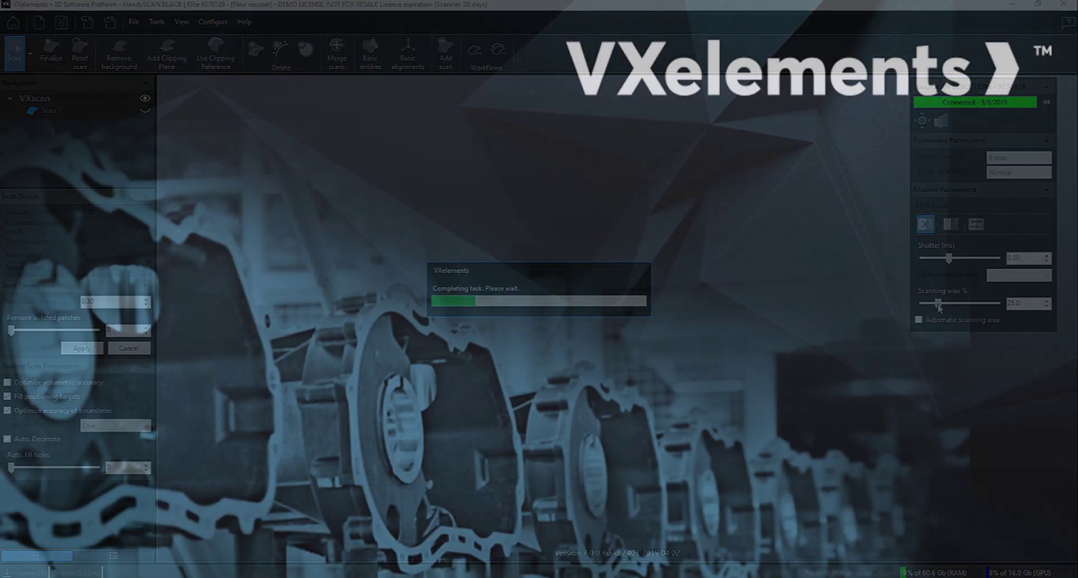